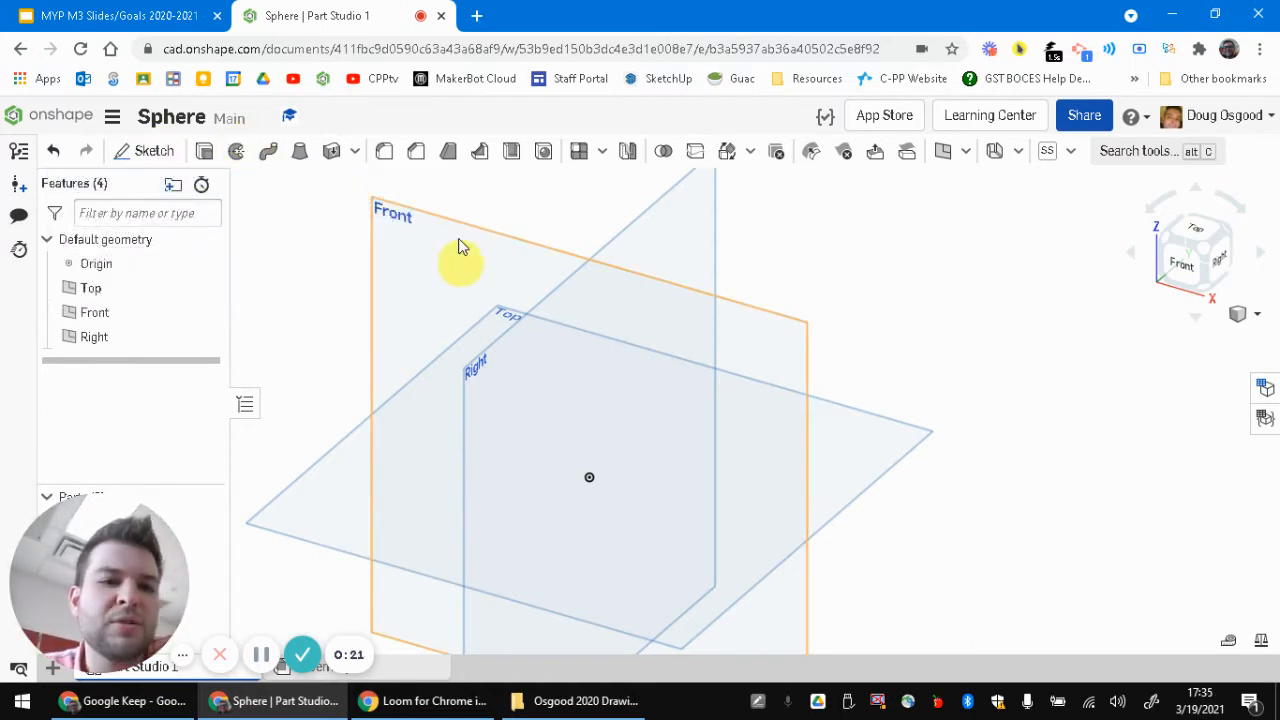
- Start a sketch on the Front plane and draw a vertical line about 47 mm long upward from the origin
left_click(155, 152)
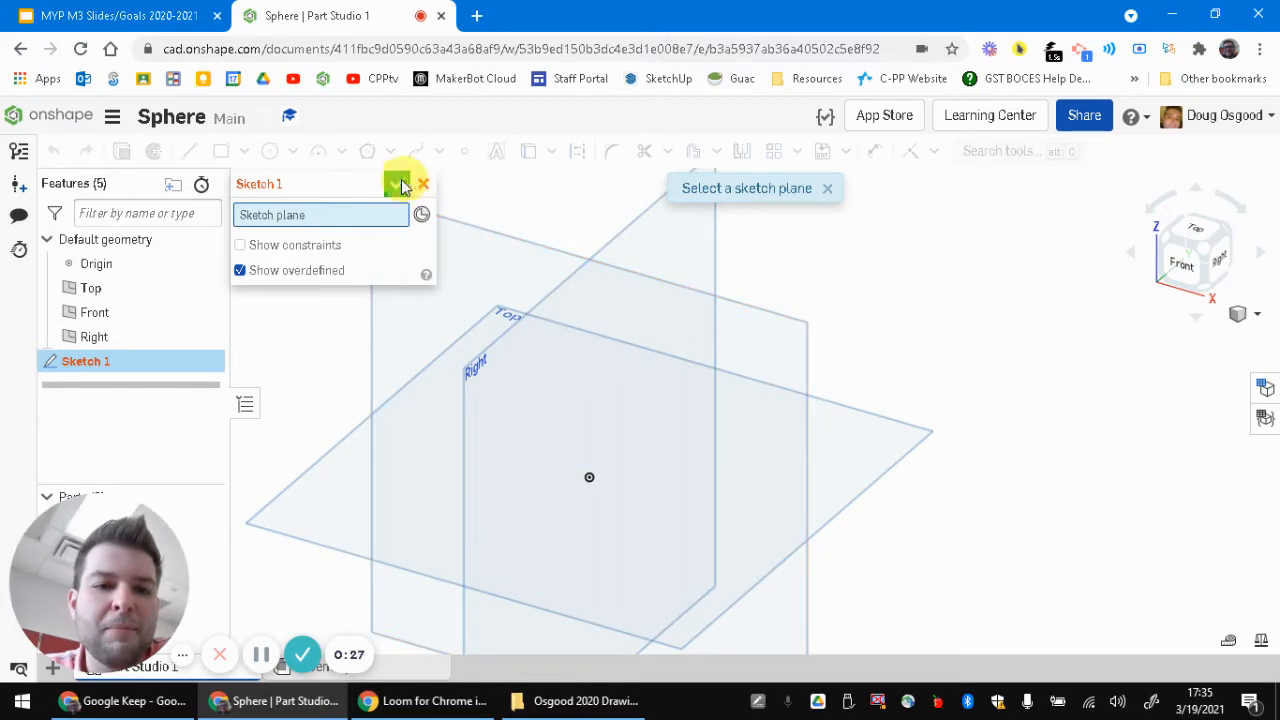
left_click(507, 245)
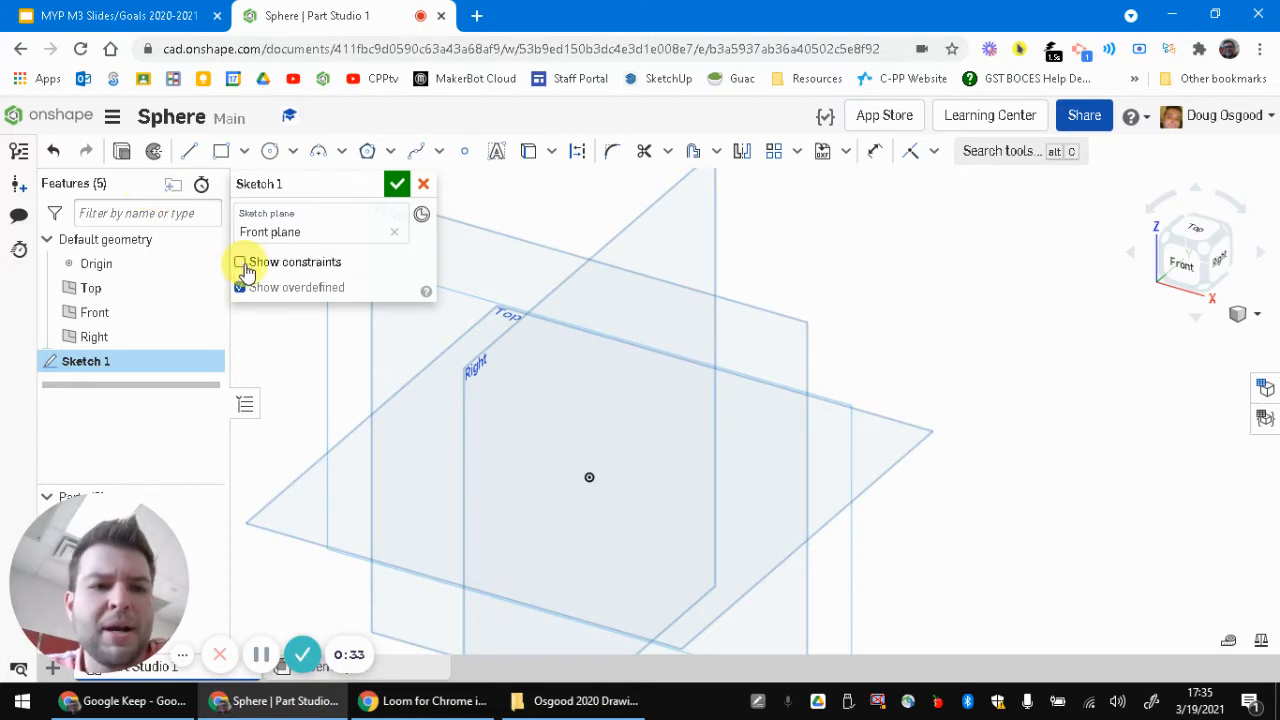
left_click(189, 152)
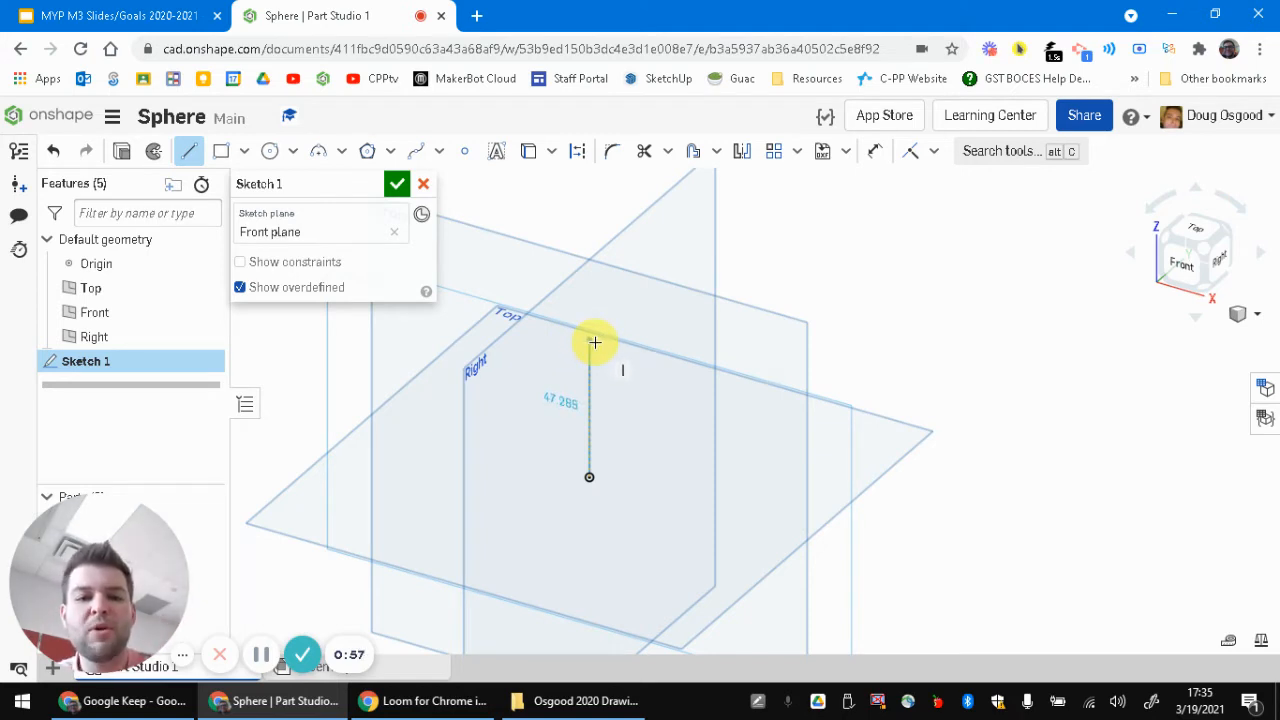
left_click(594, 342)
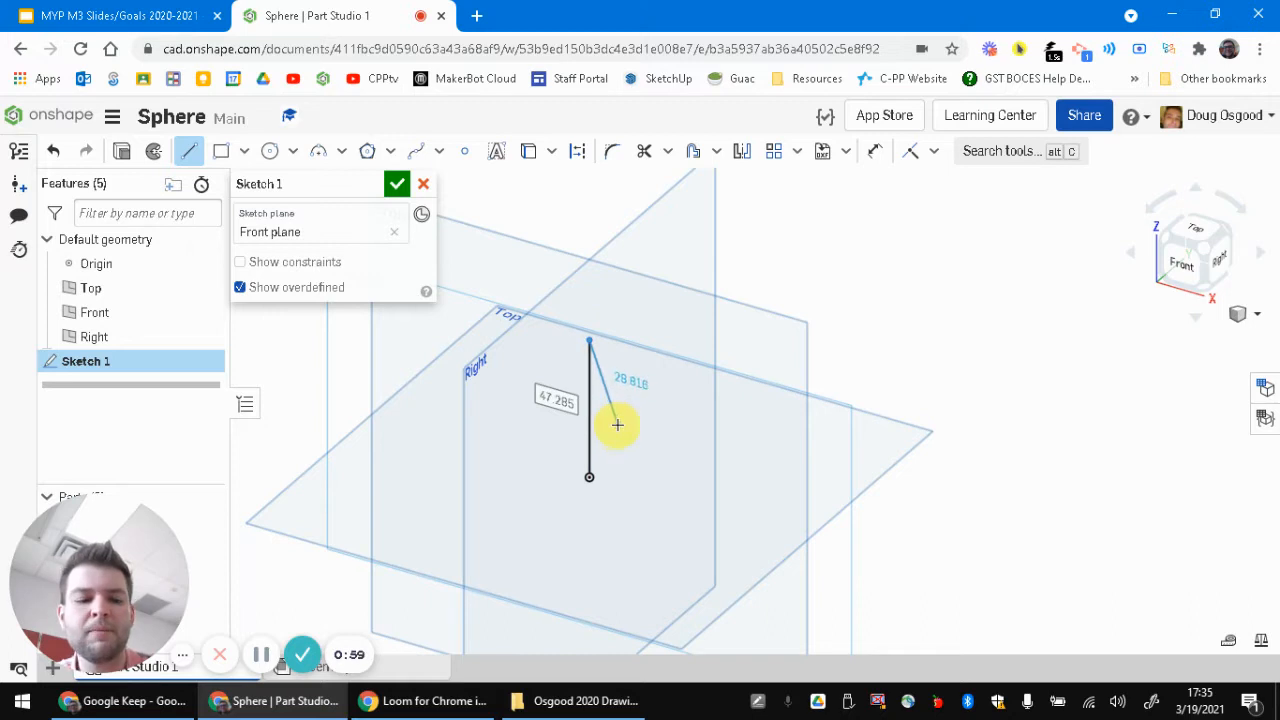
left_click(188, 150)
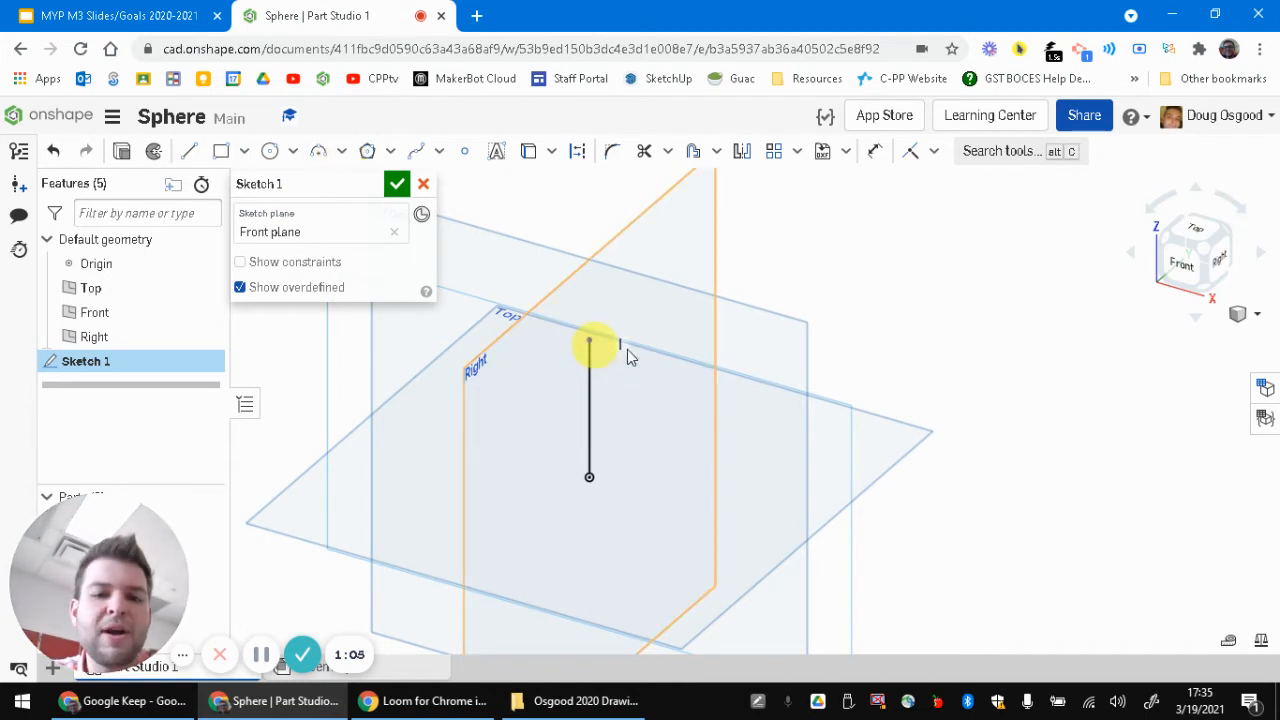
- Draw a center point arc from the vertical line's midpoint, joining its upper and lower endpoints to form a closed semicircle with a radius of about 24 mm
left_click(342, 154)
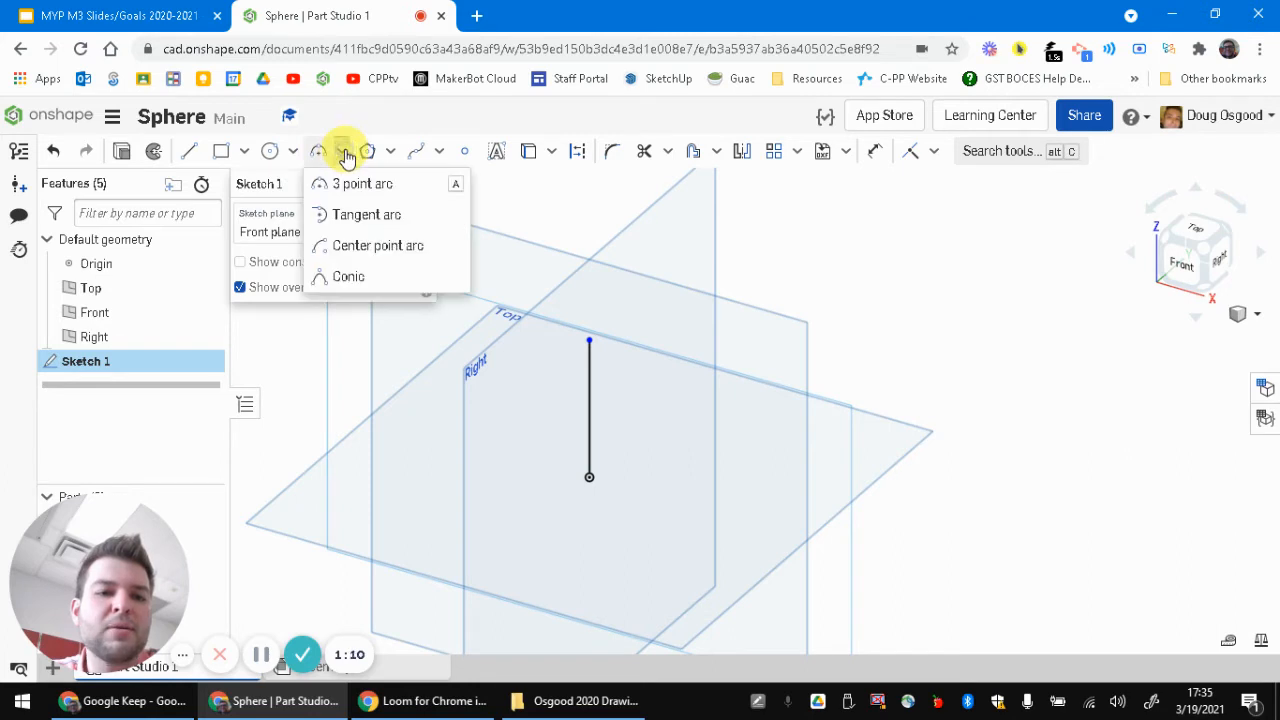
left_click(372, 250)
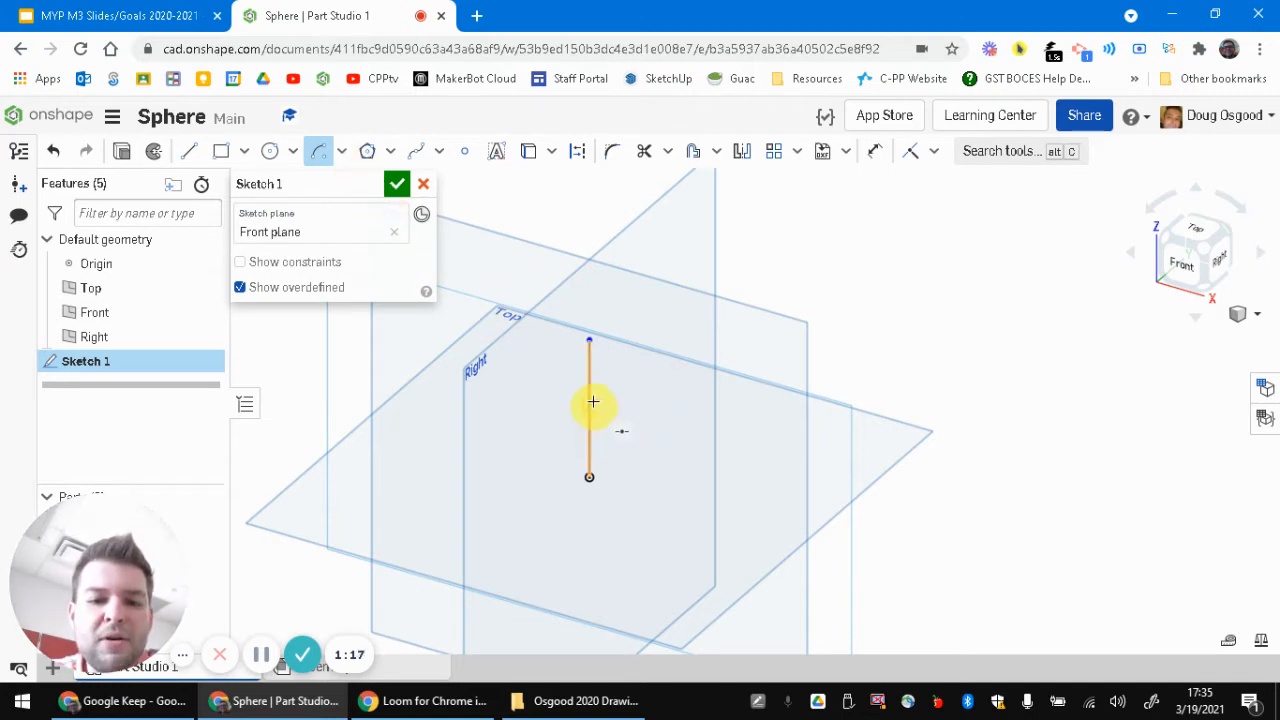
scroll(592, 413, "up", 3)
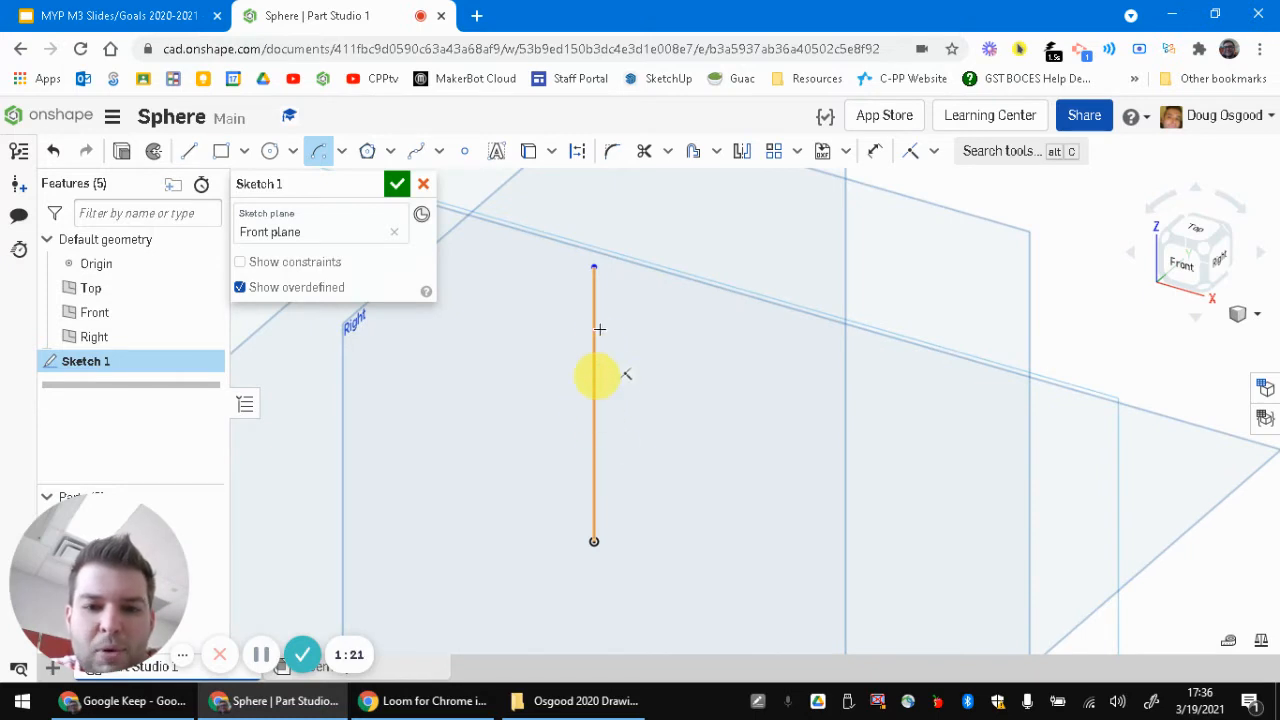
left_click(586, 399)
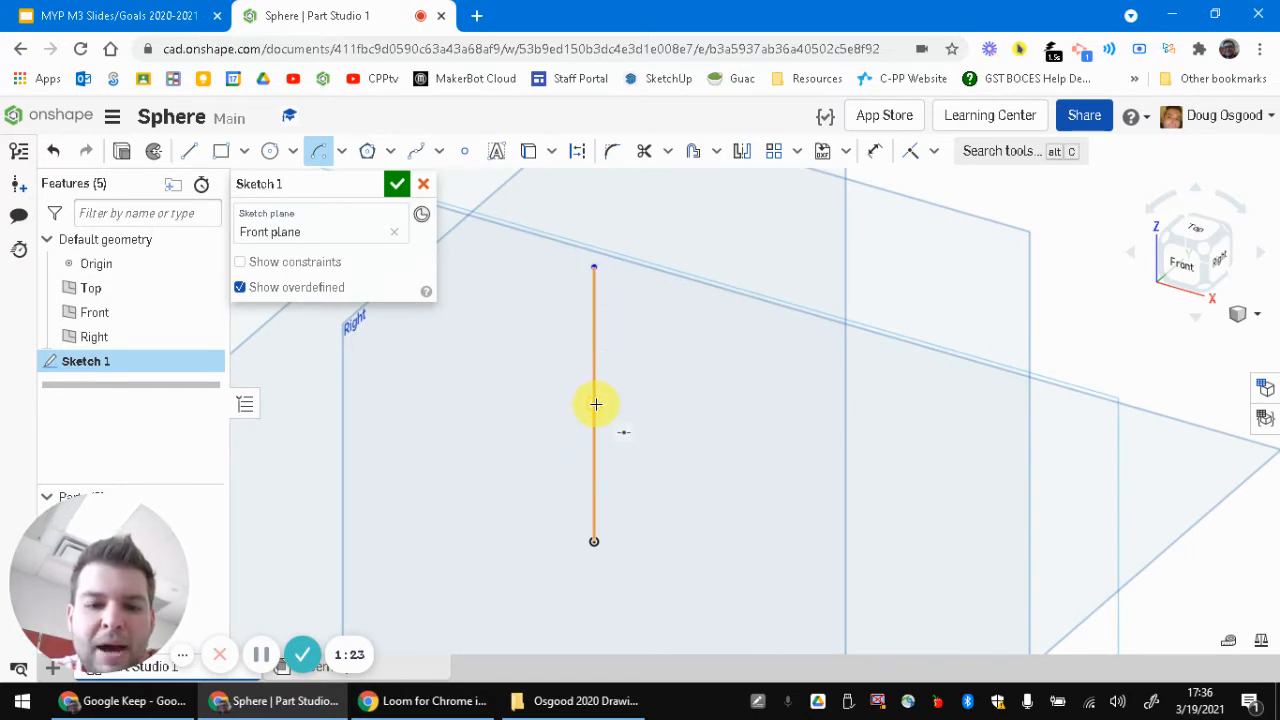
left_click_drag(595, 403, 590, 266)
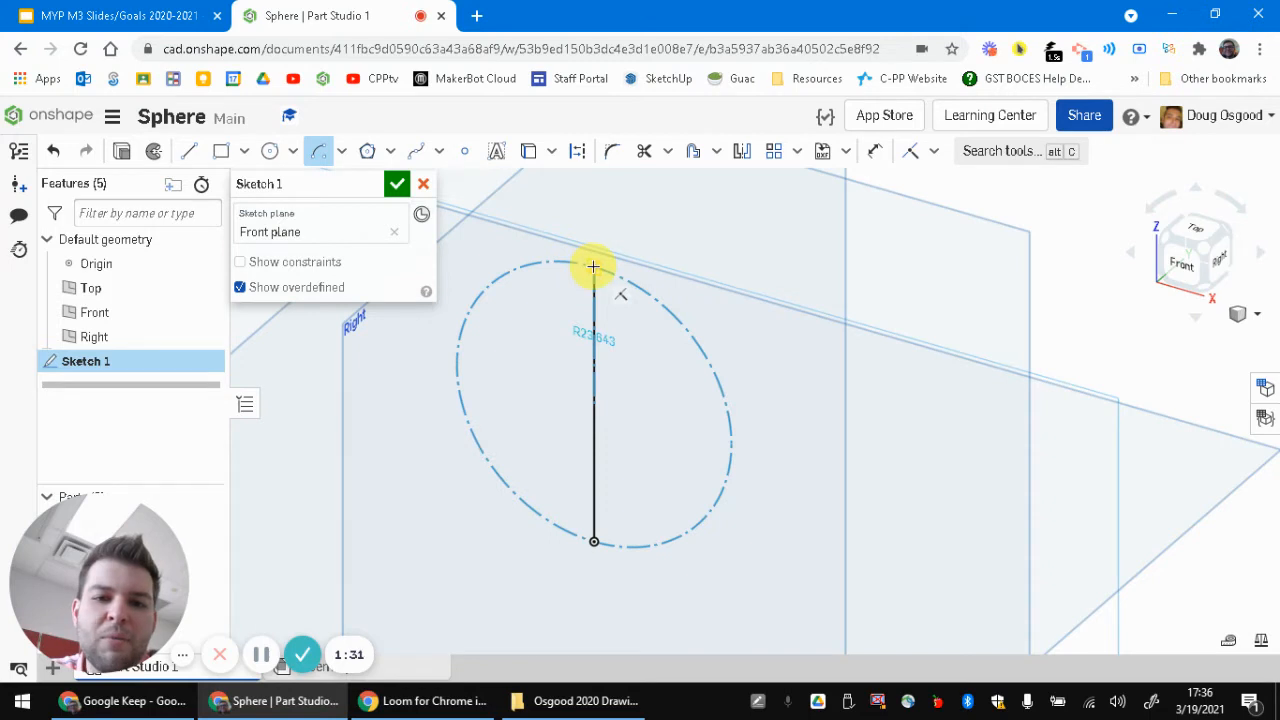
left_click(594, 267)
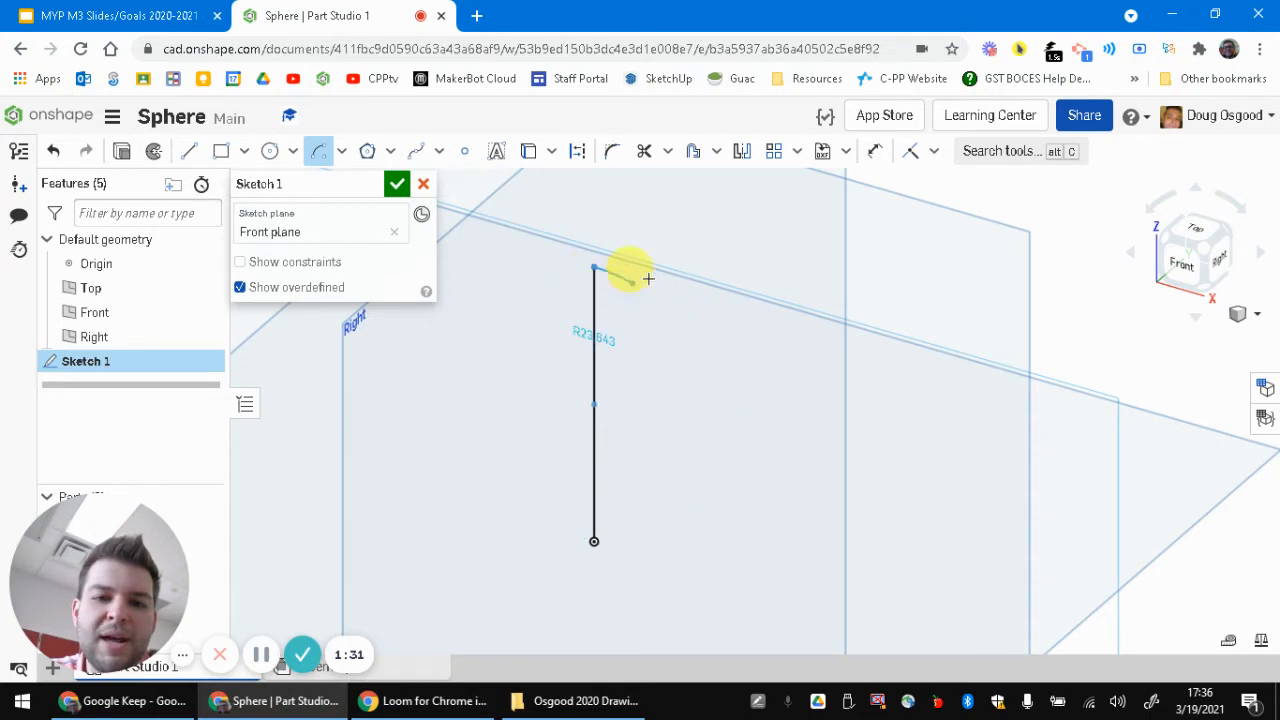
left_click(595, 542)
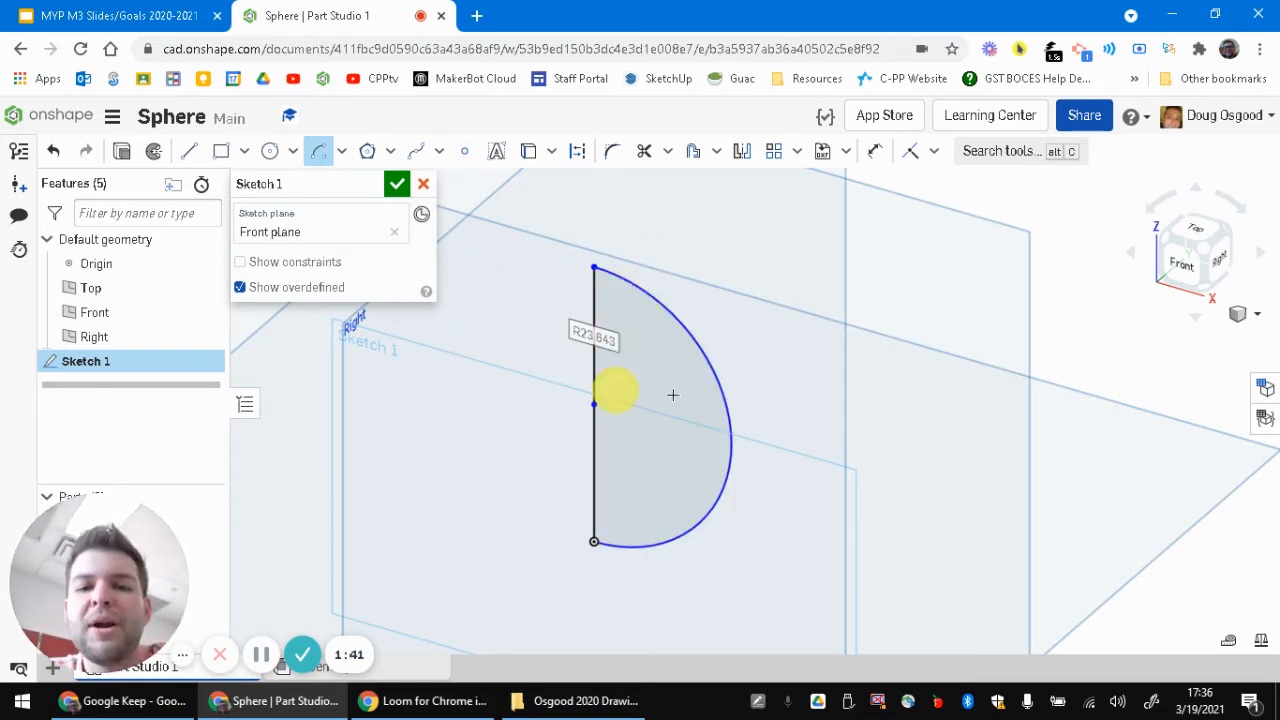
- Dimension the semicircle's straight vertical line to 50 mm and finish the sketch
left_click(876, 155)
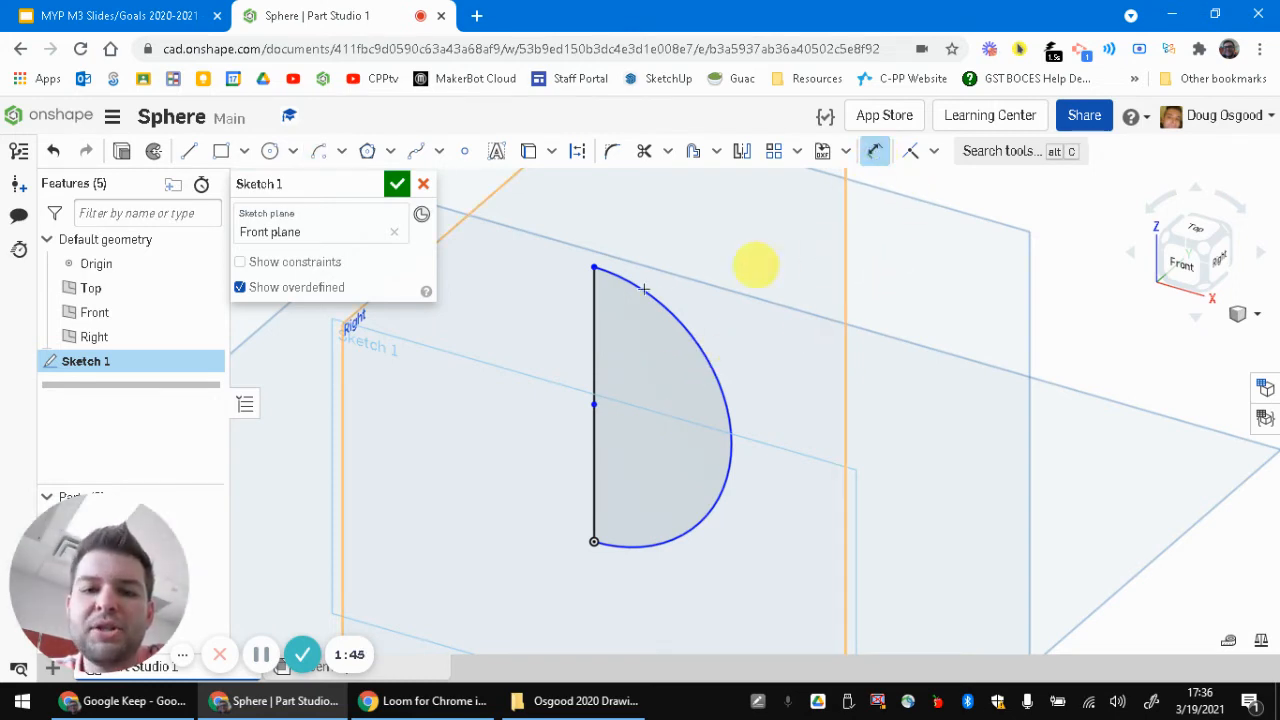
left_click(594, 319)
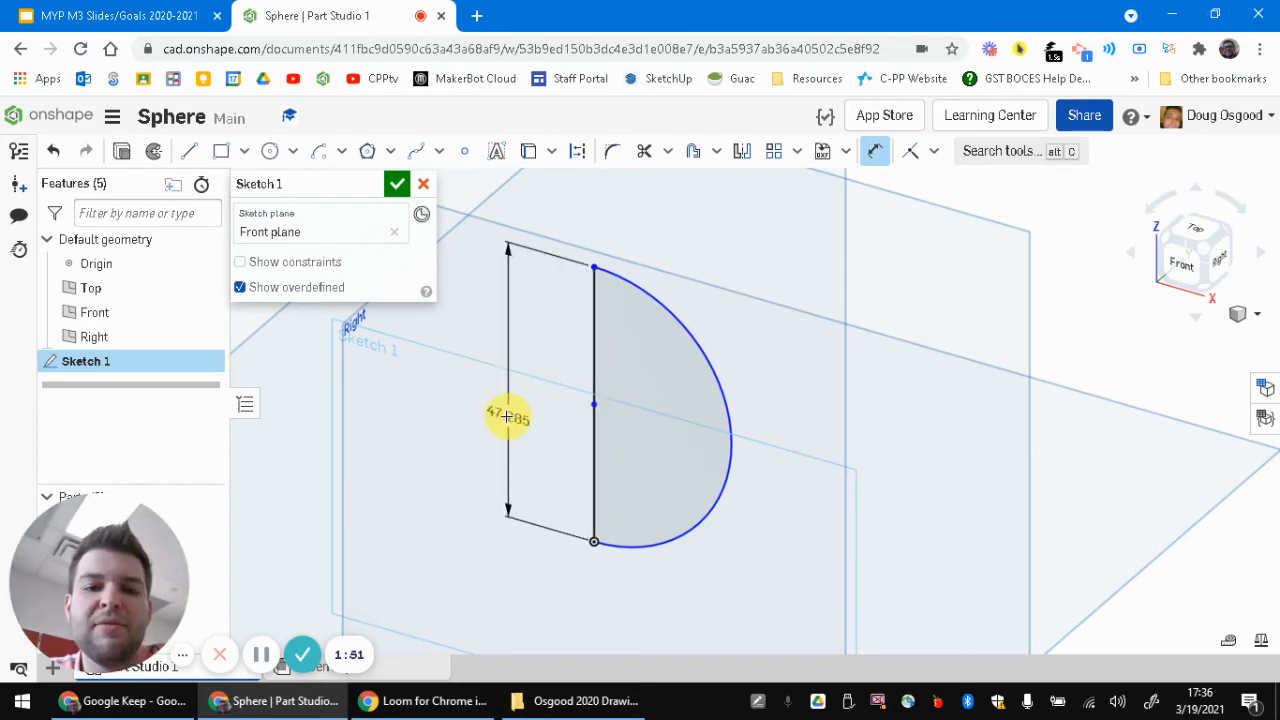
left_click(498, 406)
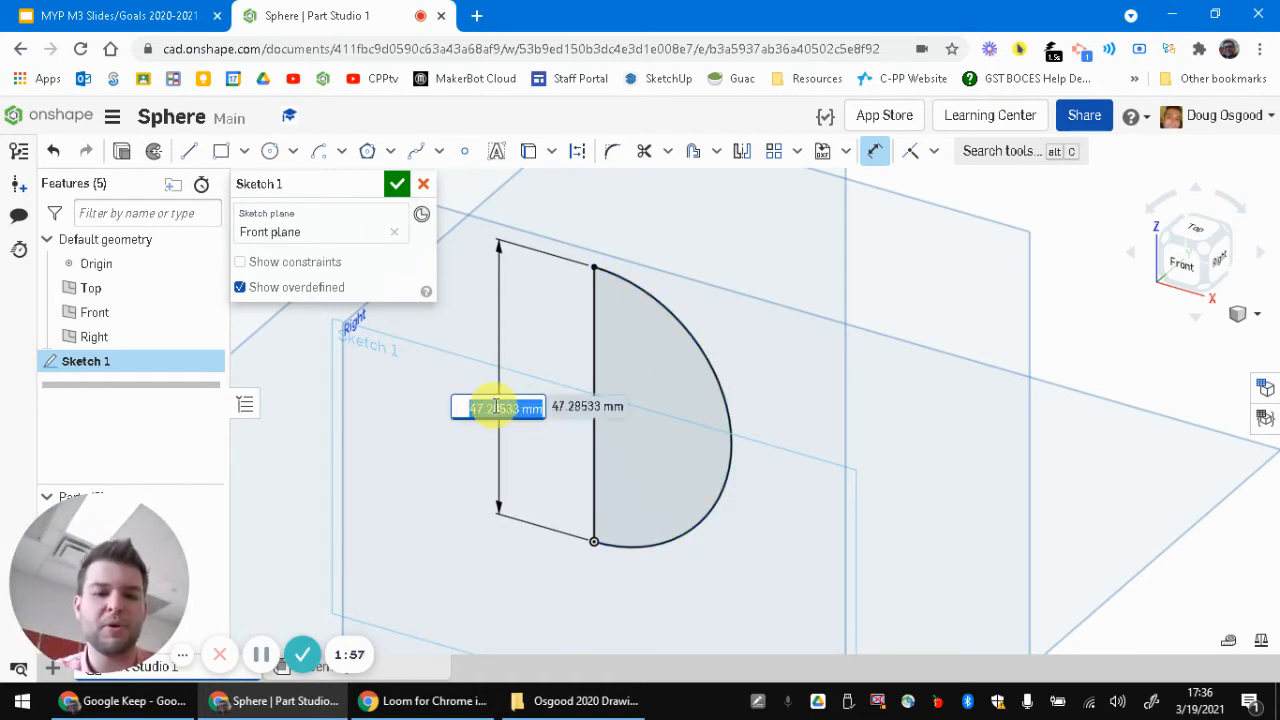
type("50")
key("Return")
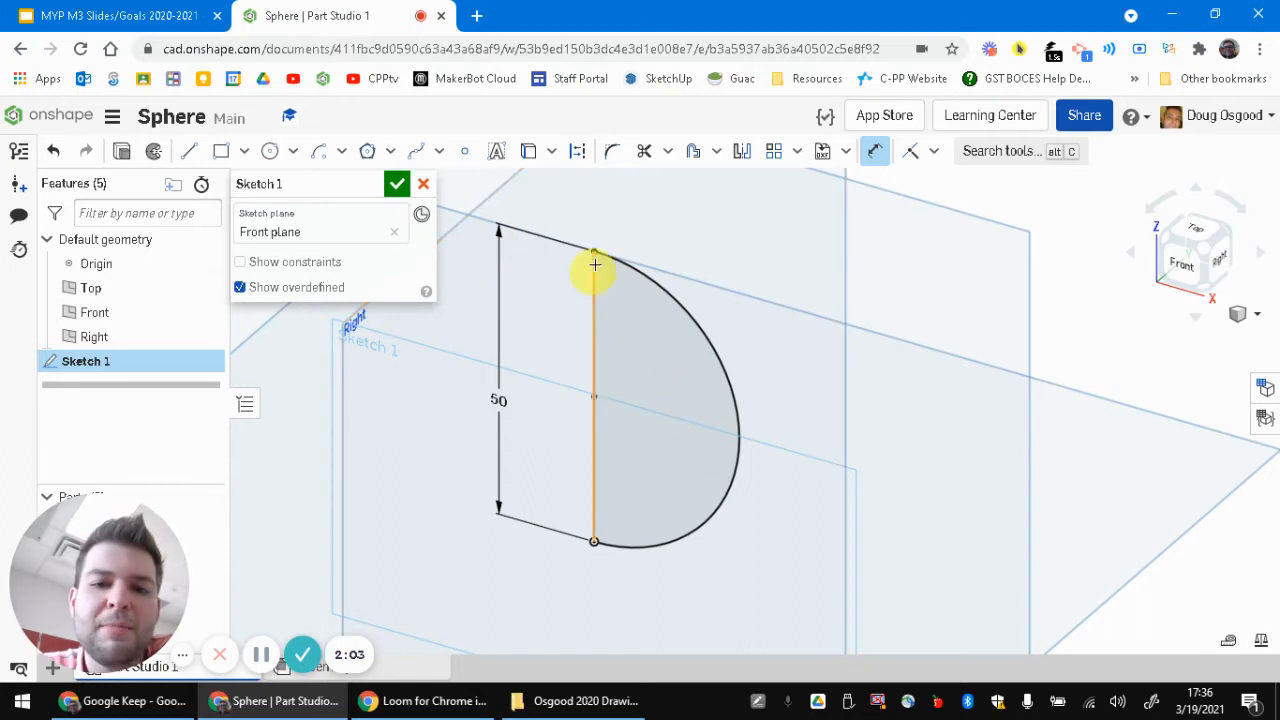
left_click(397, 185)
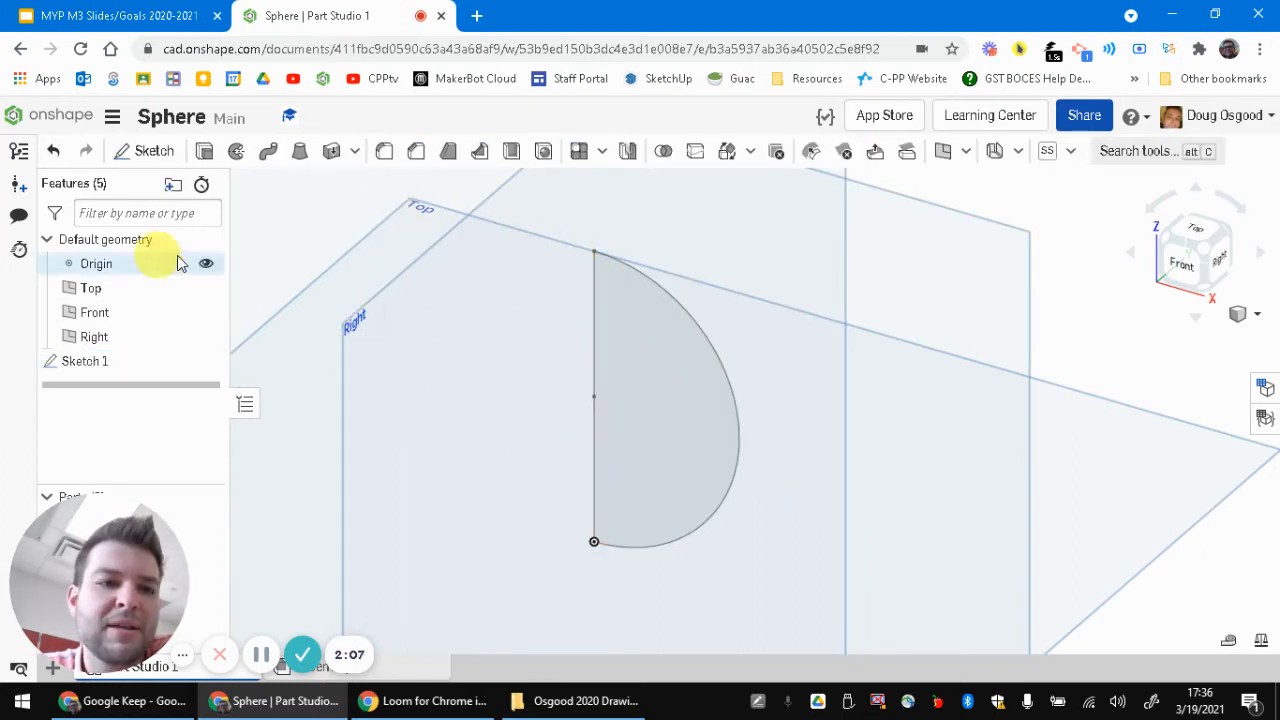
- Revolve the semicircular region fully around its straight edge as a new solid to form a sphere
left_click(237, 153)
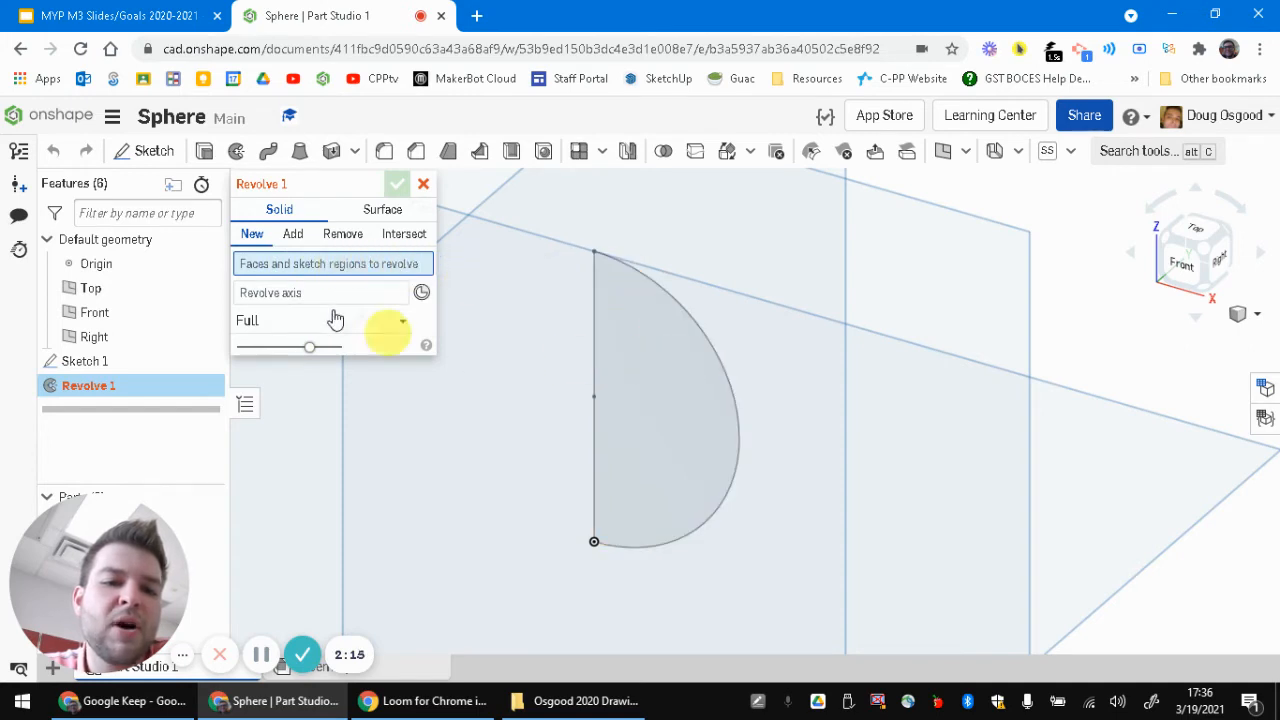
left_click(643, 317)
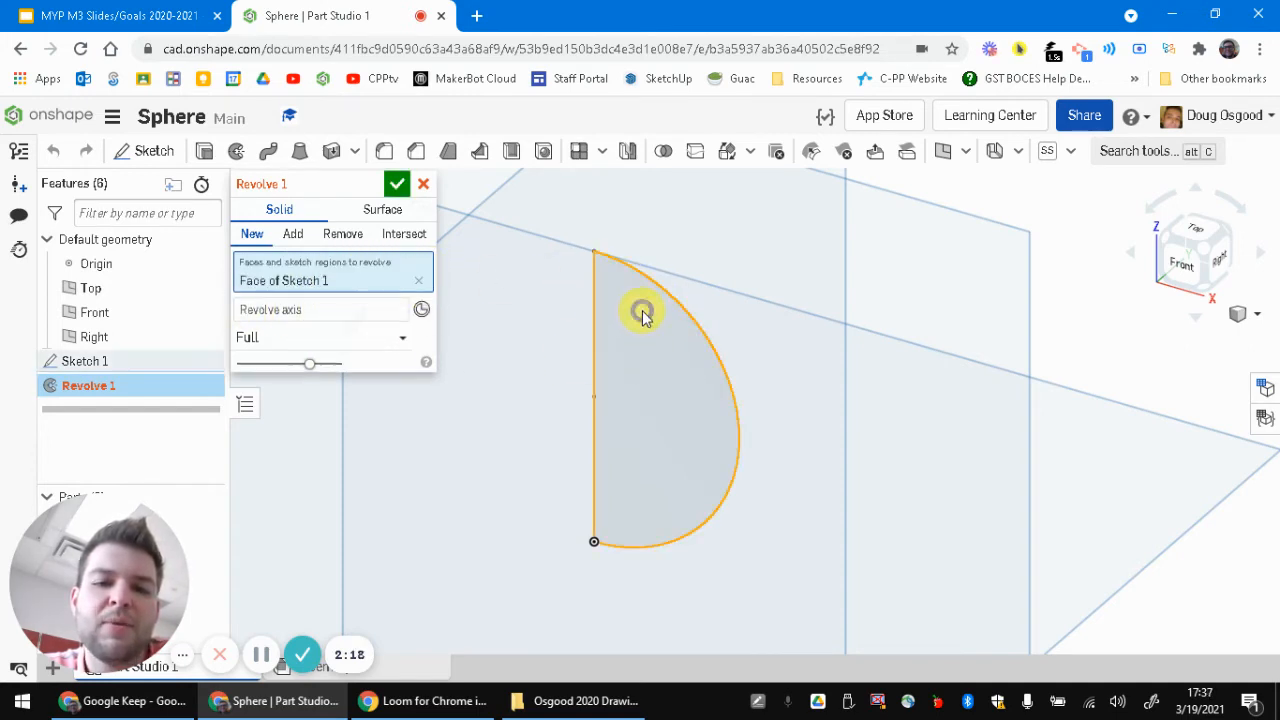
left_click(363, 317)
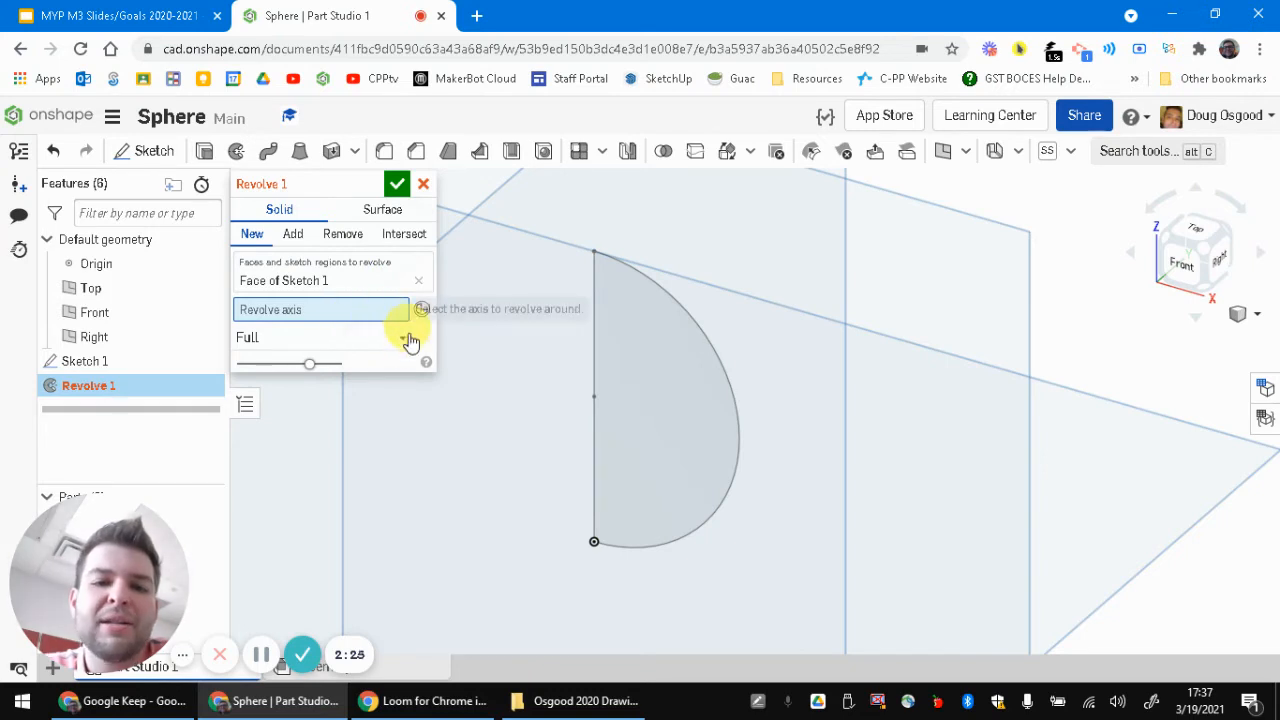
left_click(592, 282)
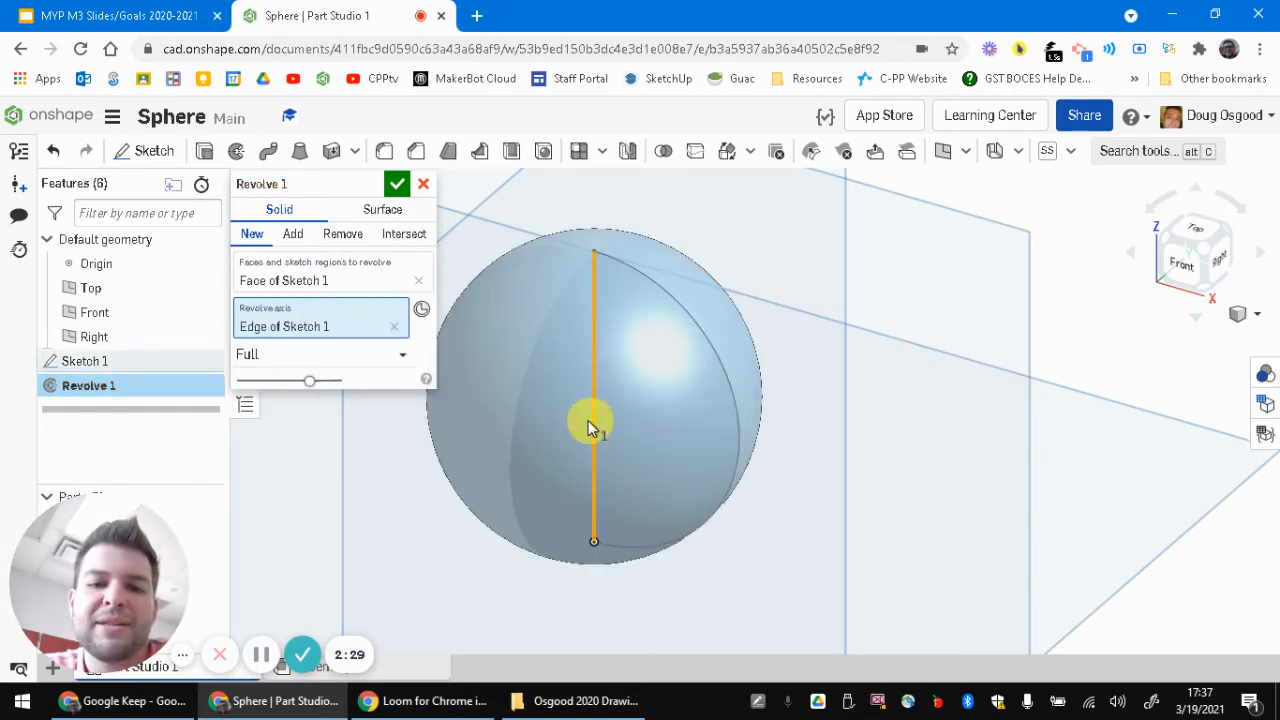
scroll(716, 429, "down", 3)
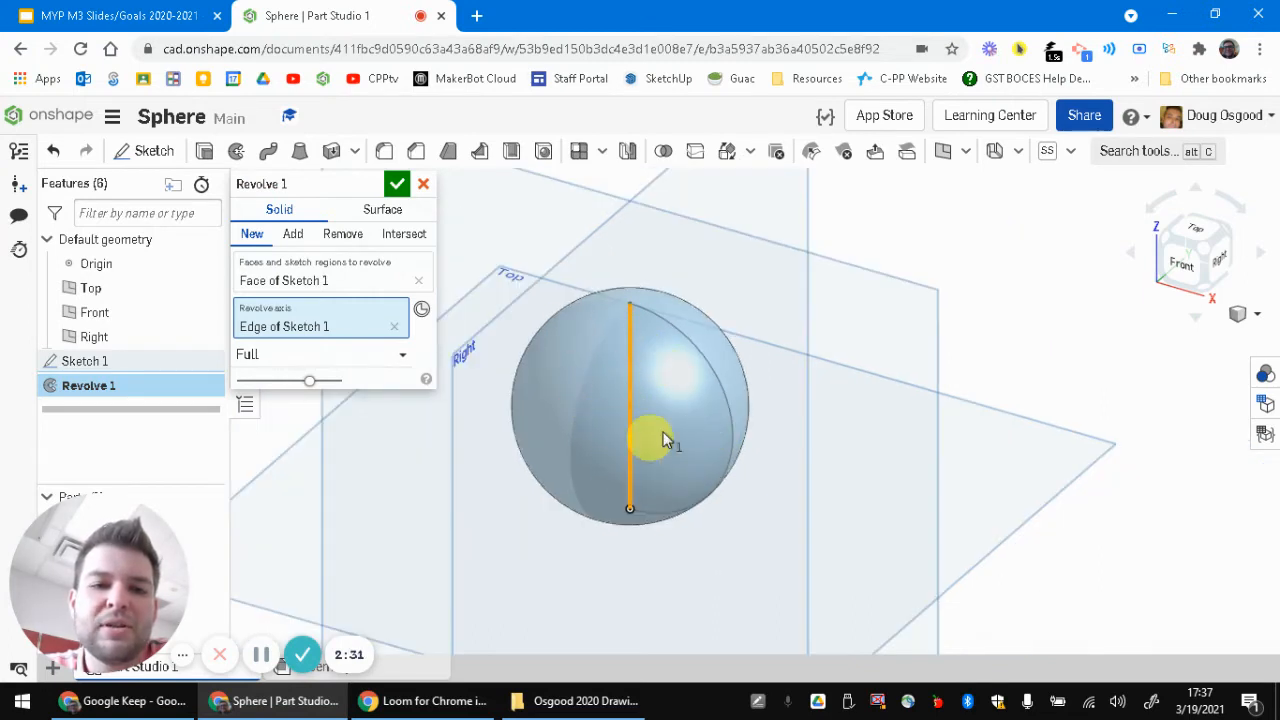
left_click(396, 184)
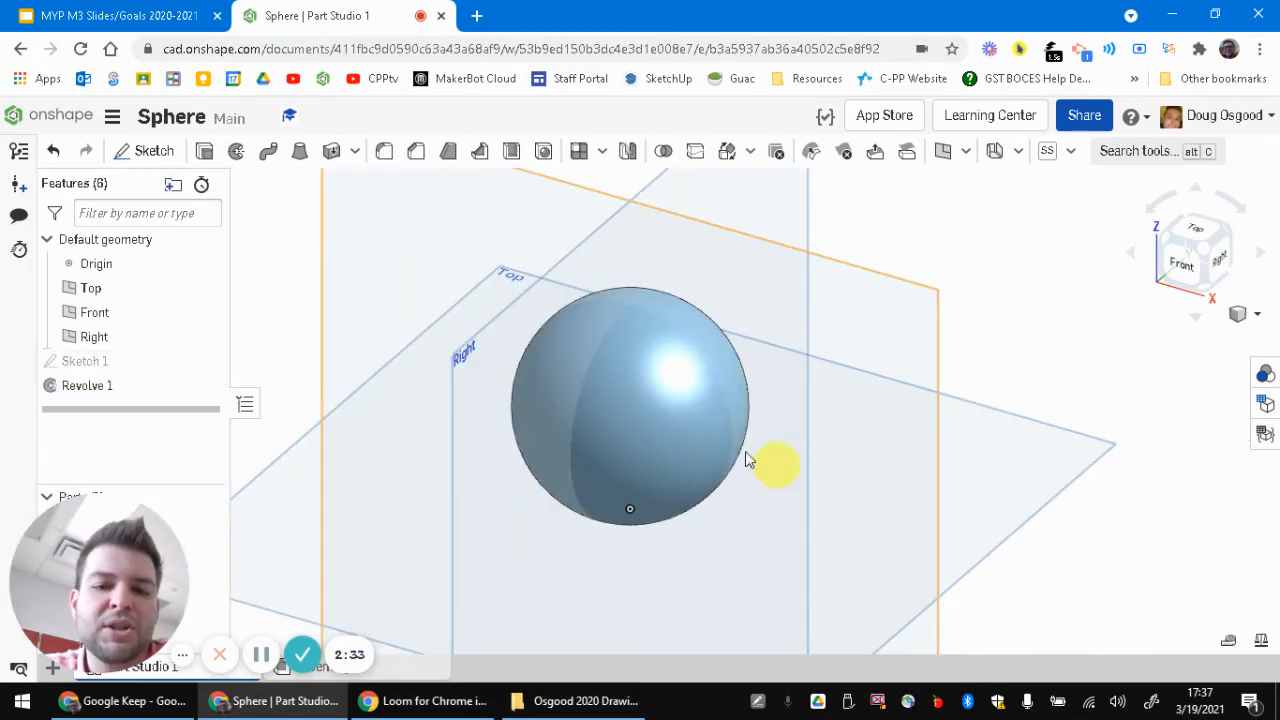
- Examine the revolved sphere and its position relative to the default planes from several angles
right_click_drag(689, 463, 760, 470)
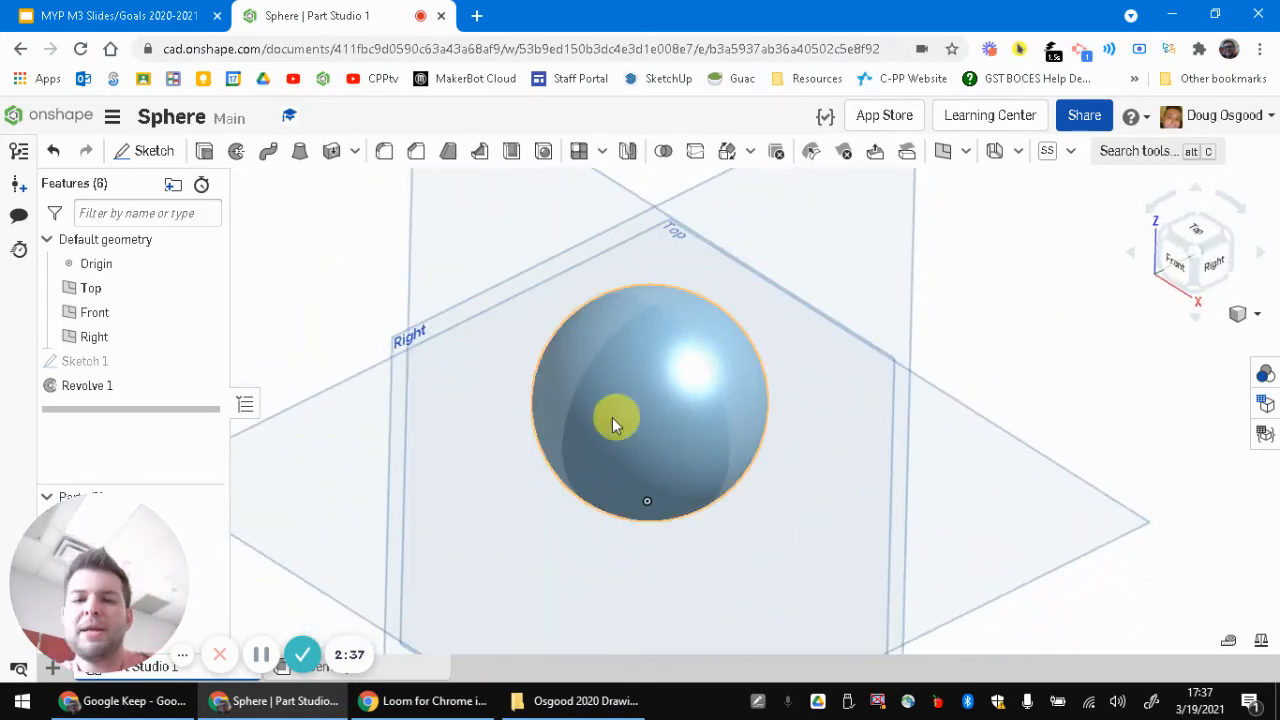
scroll(613, 405, "up", 2)
scroll(818, 368, "down", 3)
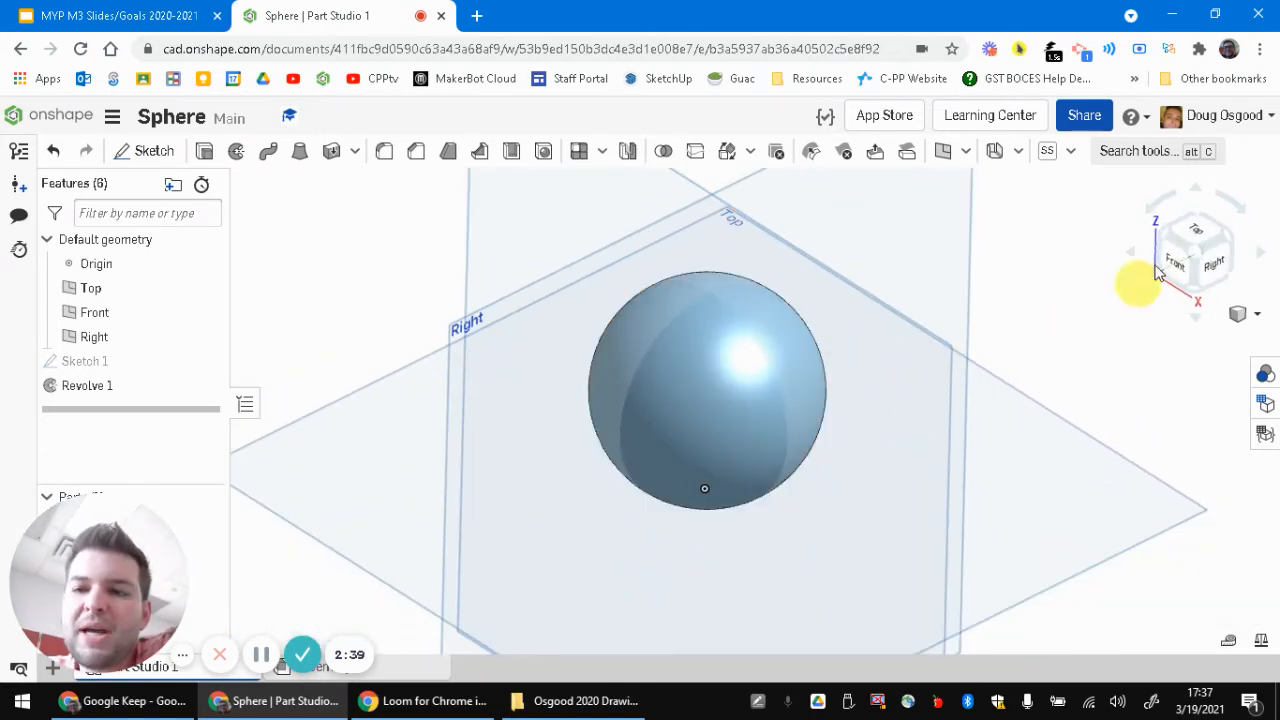
left_click(1198, 252)
scroll(801, 364, "up", 3)
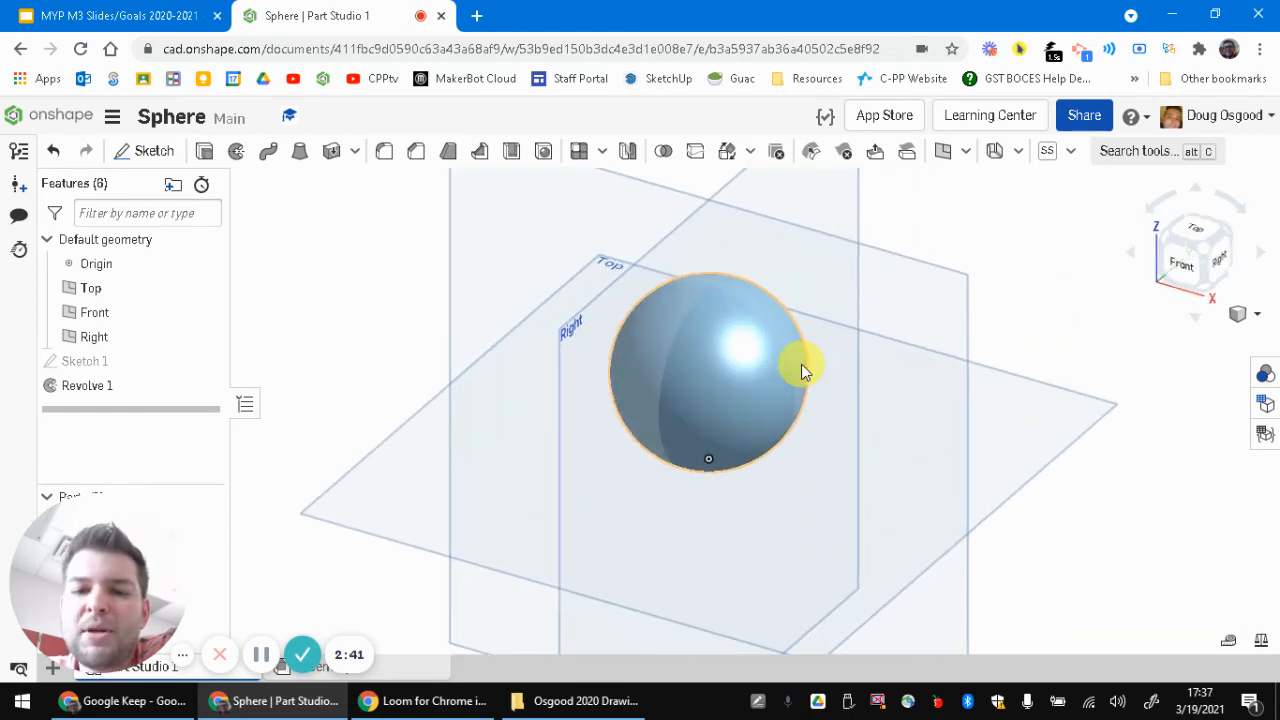
middle_click_drag(868, 207, 790, 265)
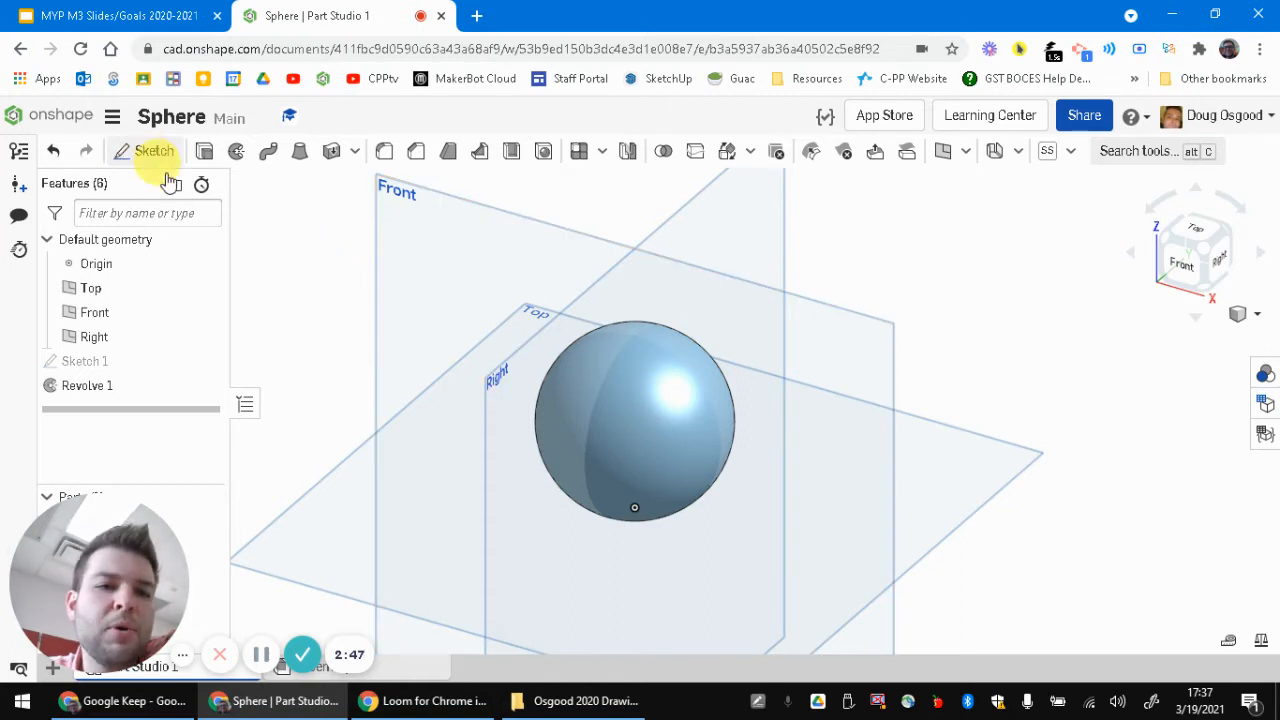
left_click(262, 654)
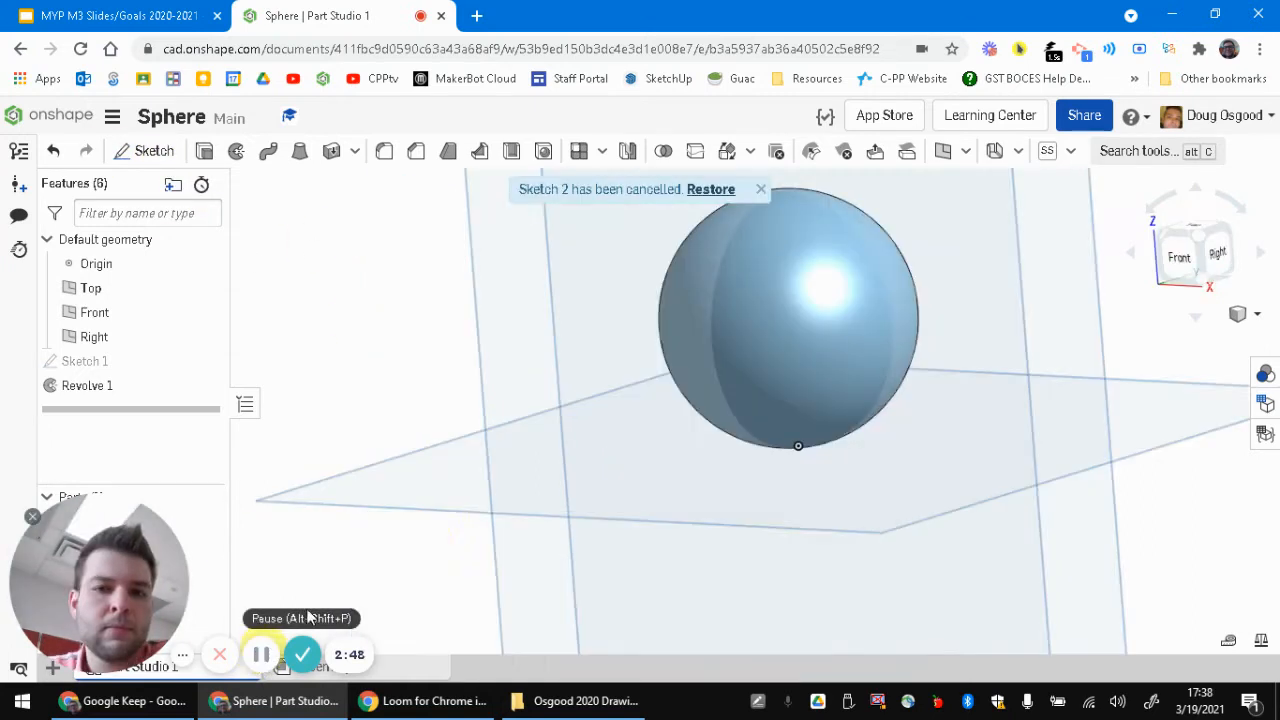
scroll(826, 294, "down", 2)
middle_click_drag(889, 280, 808, 343)
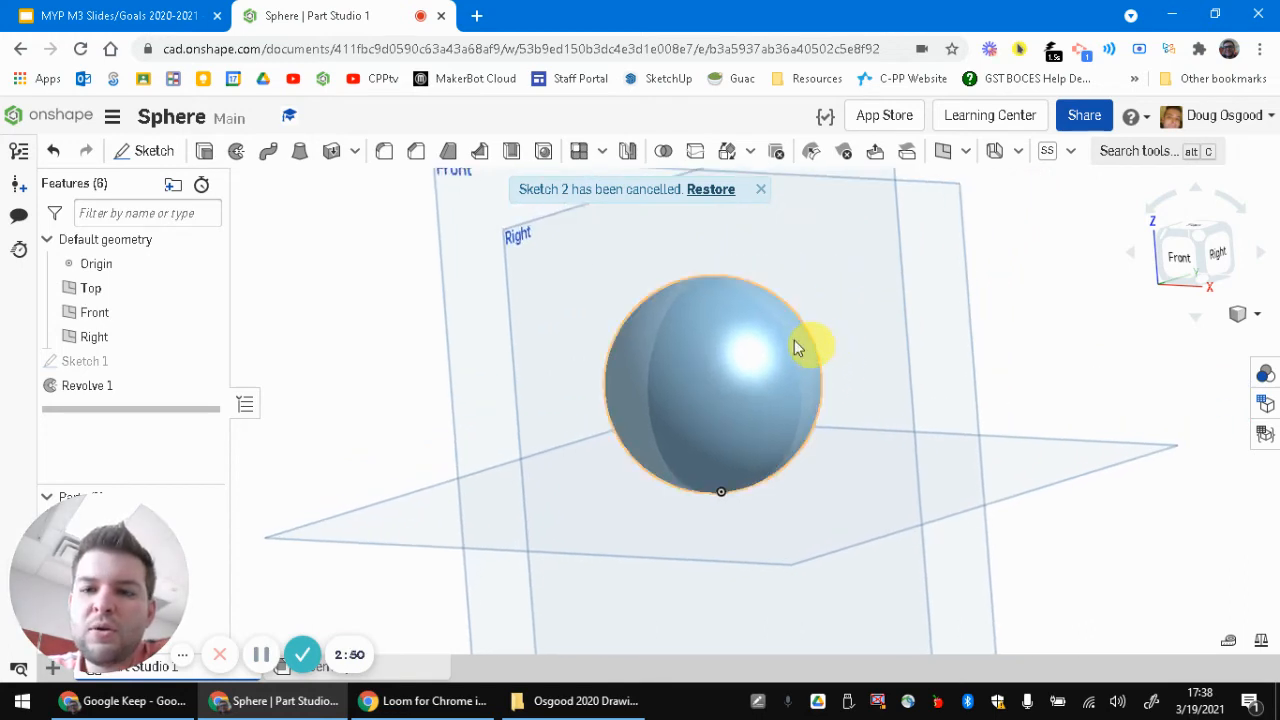
- Start a sketch on the Front plane and draw a circle about 5 mm in diameter within the sphere's upper-right area
left_click(150, 158)
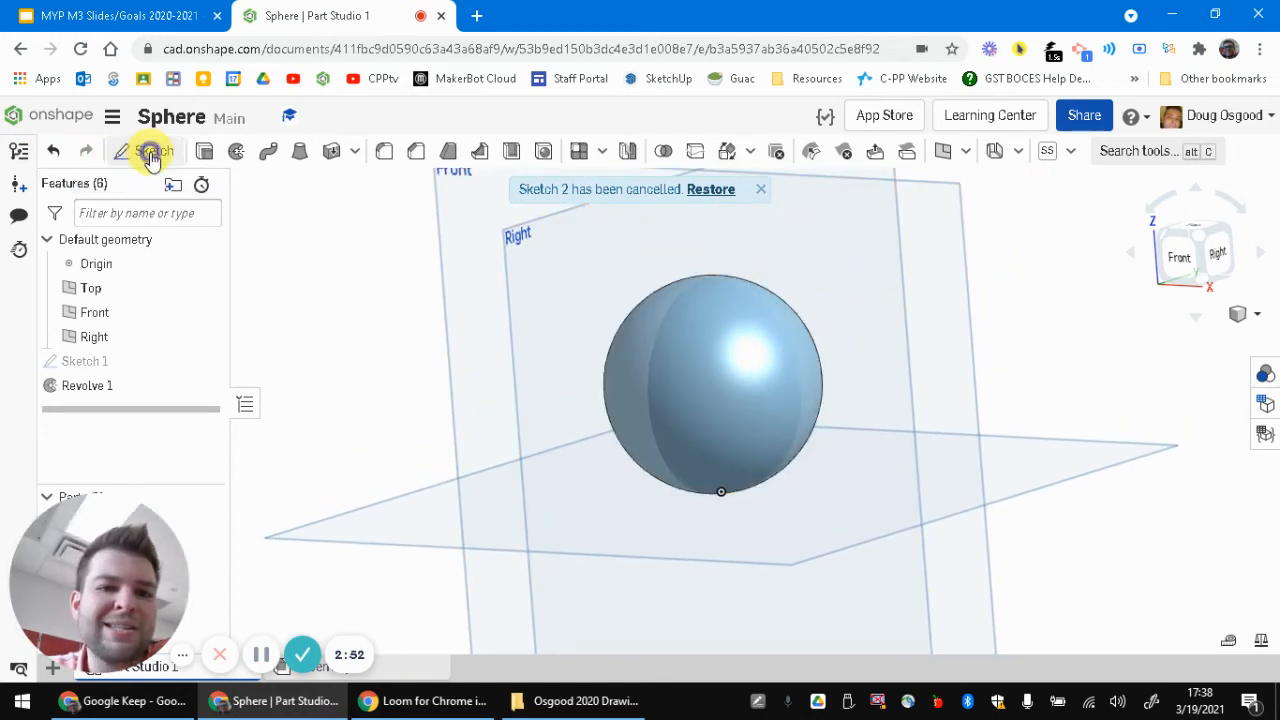
middle_click_drag(517, 250, 557, 320)
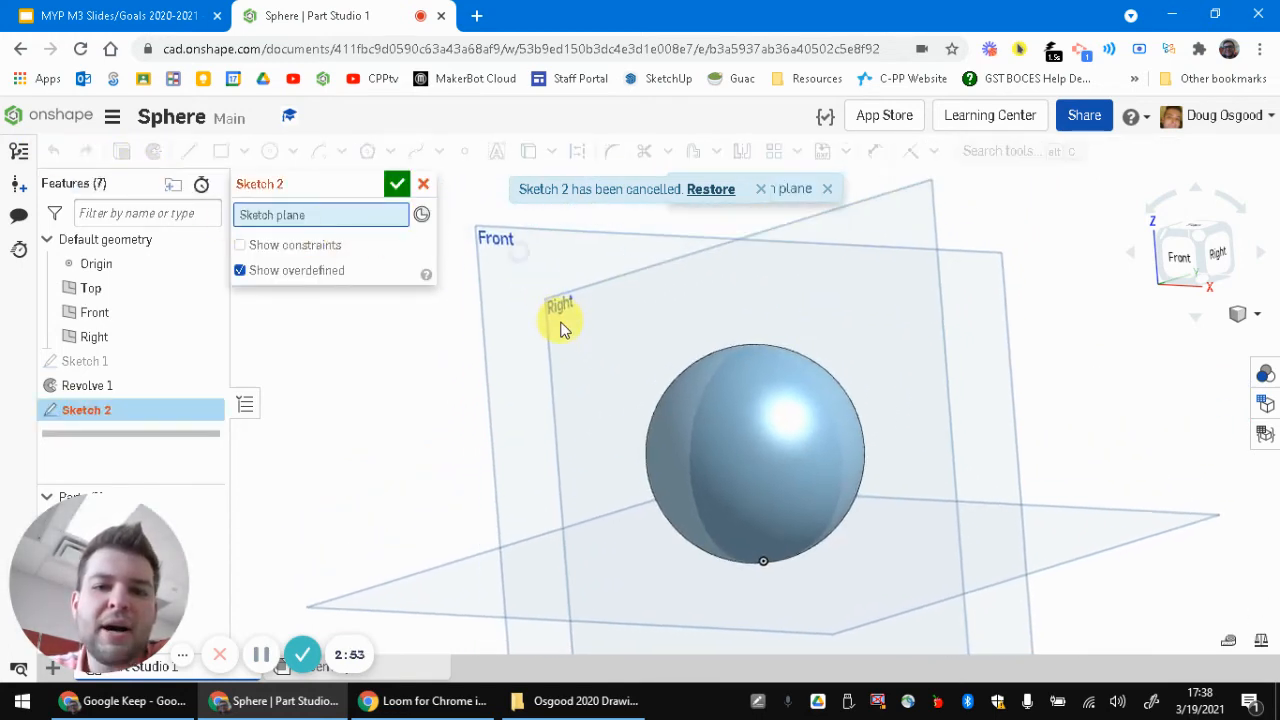
left_click(510, 248)
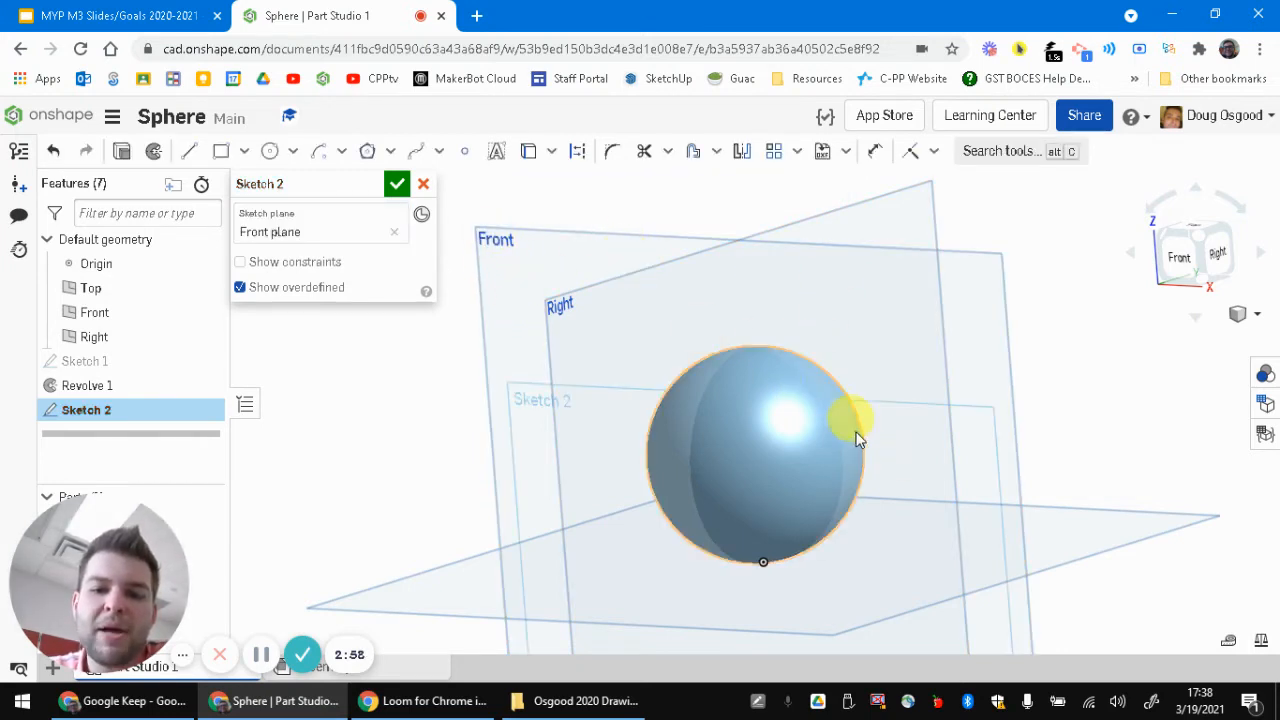
left_click(1184, 262)
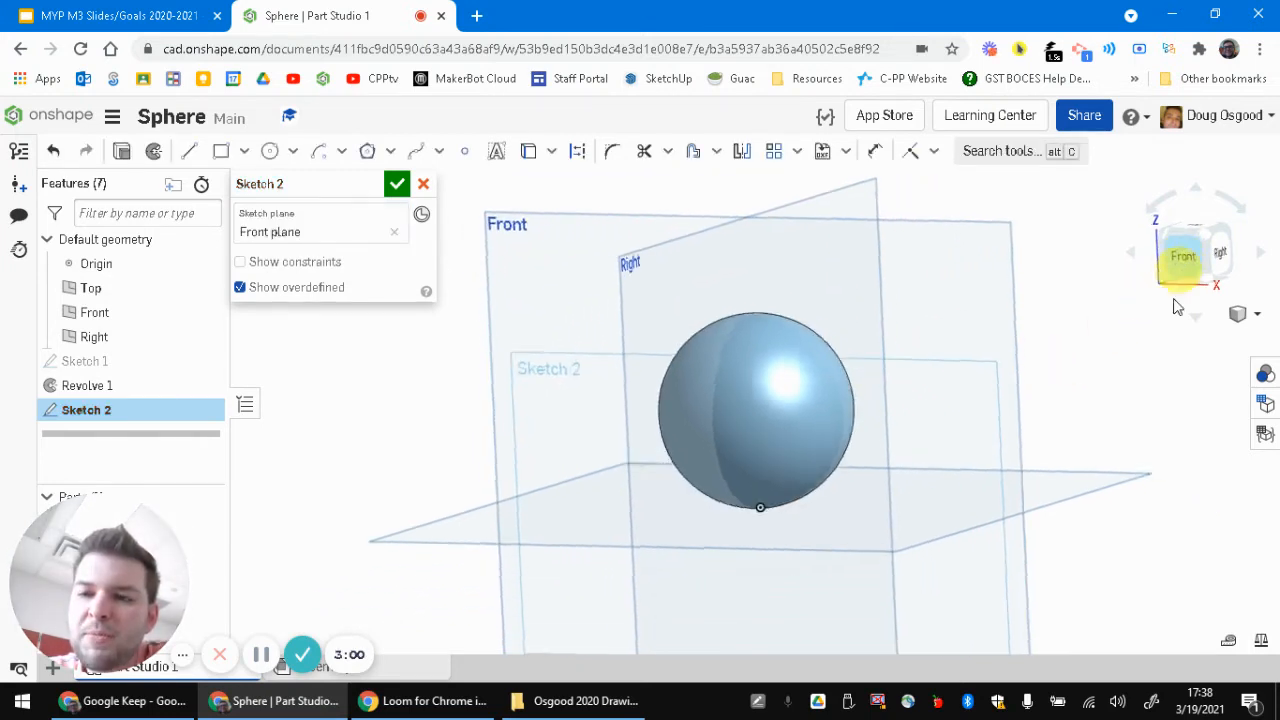
scroll(823, 290, "up", 3)
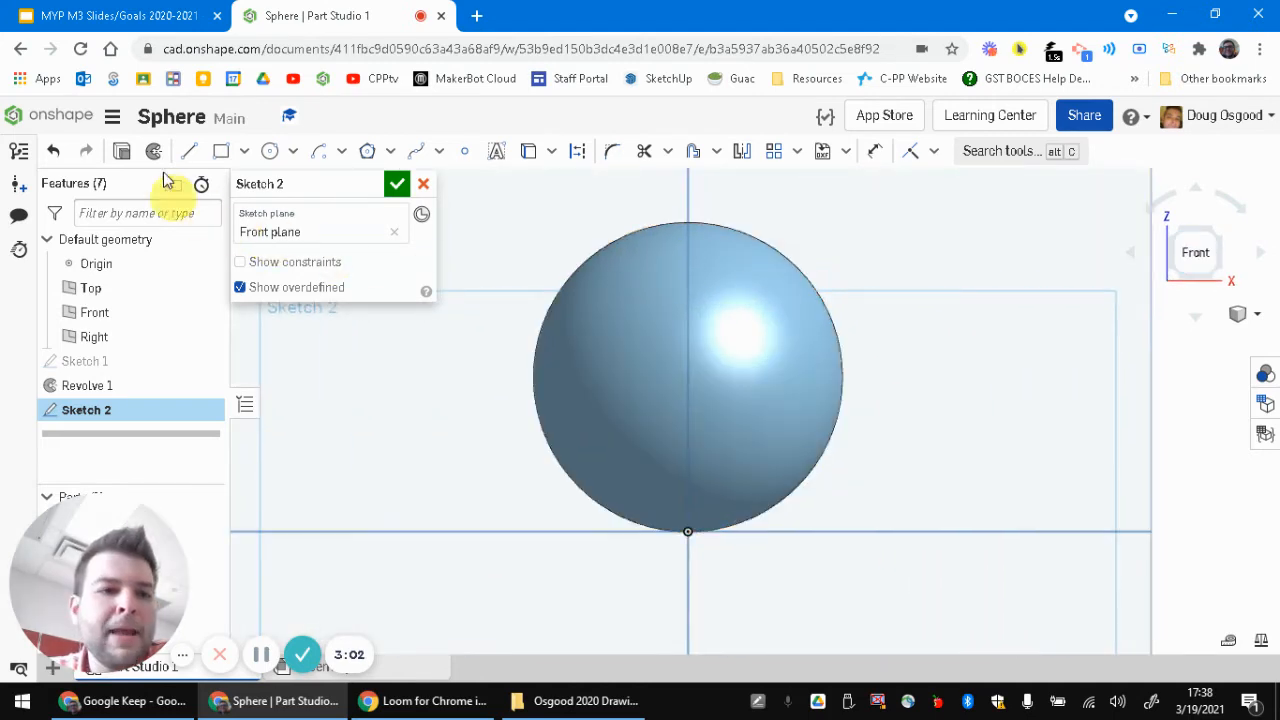
left_click(269, 151)
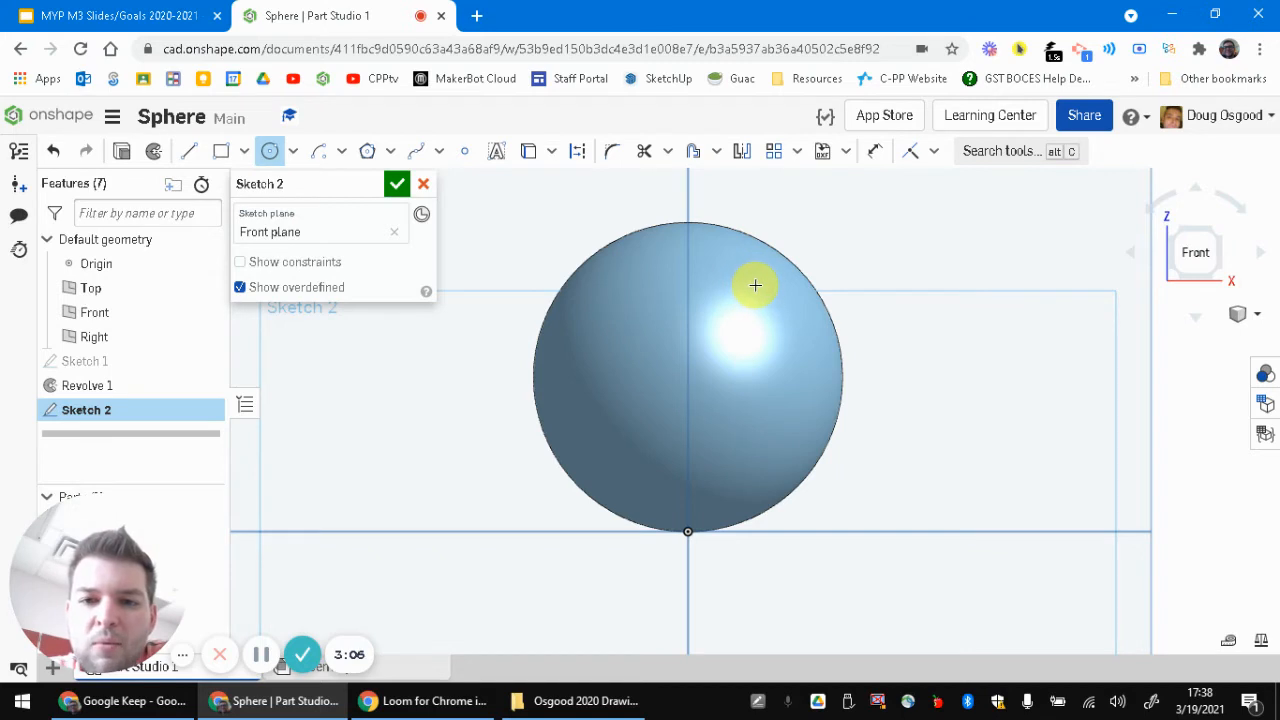
left_click_drag(755, 287, 761, 298)
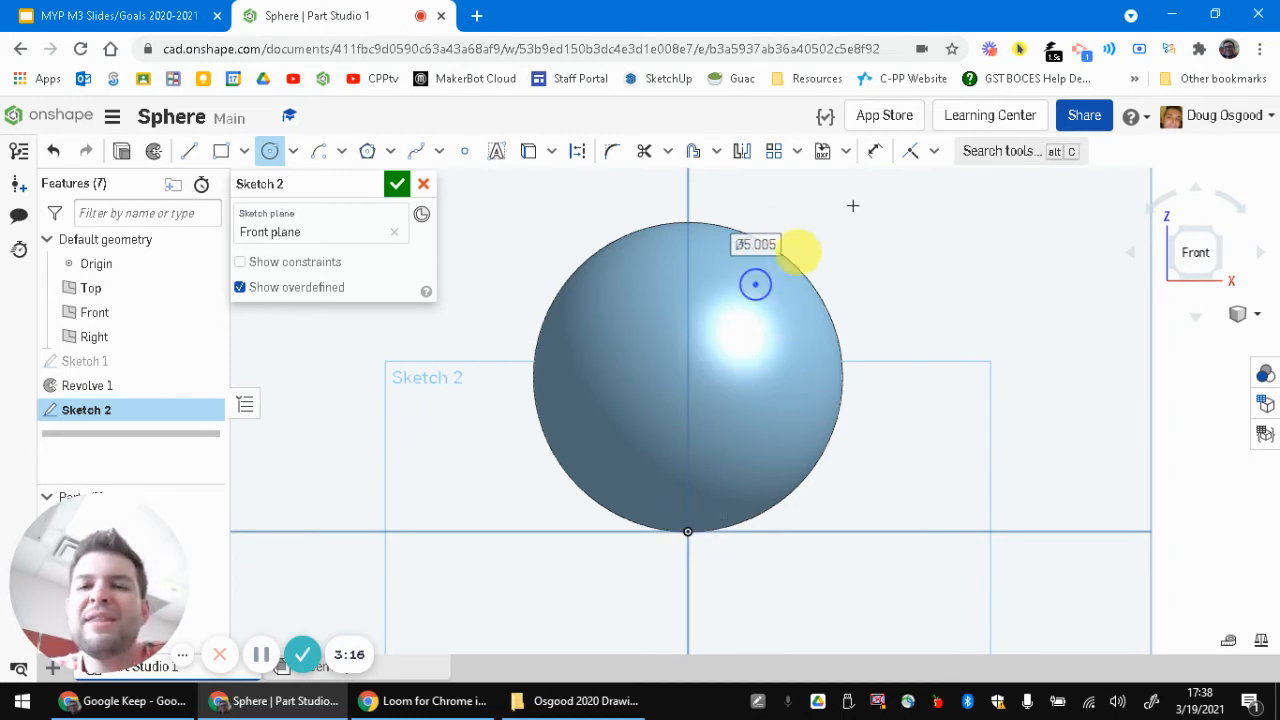
- Dimension the small circle's diameter to 5 mm and finish the sketch
left_click(875, 150)
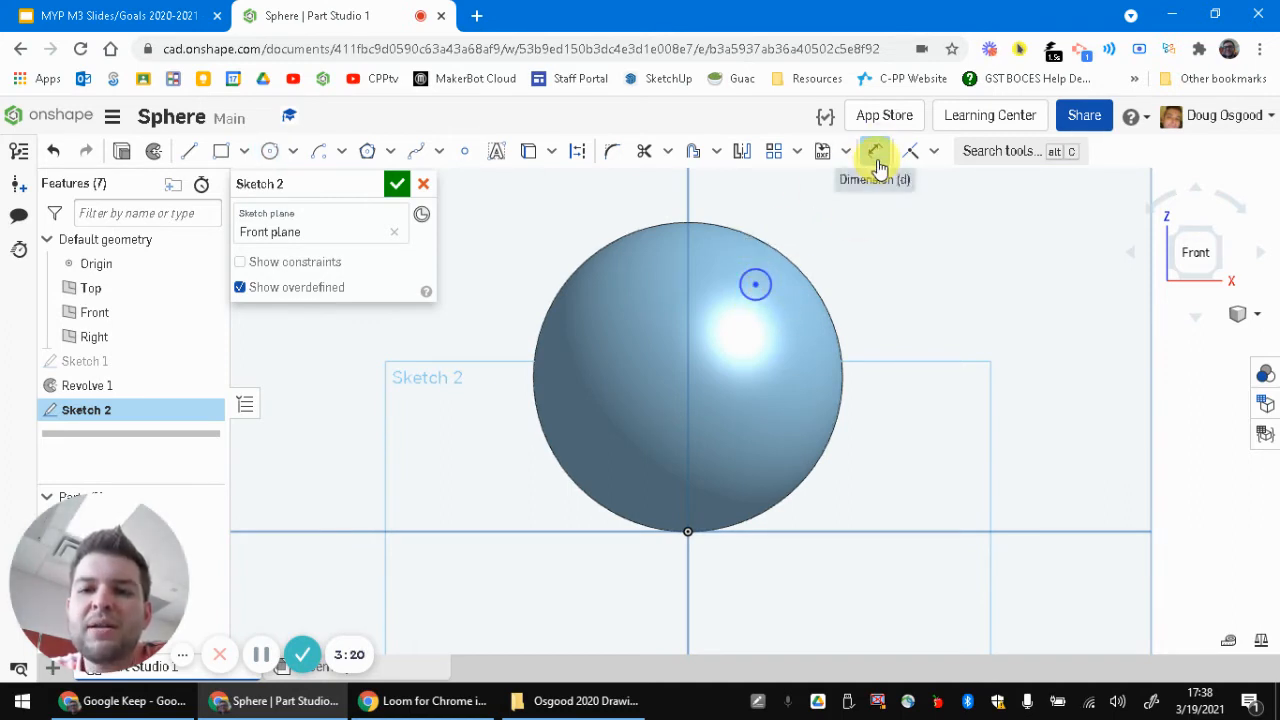
left_click(762, 285)
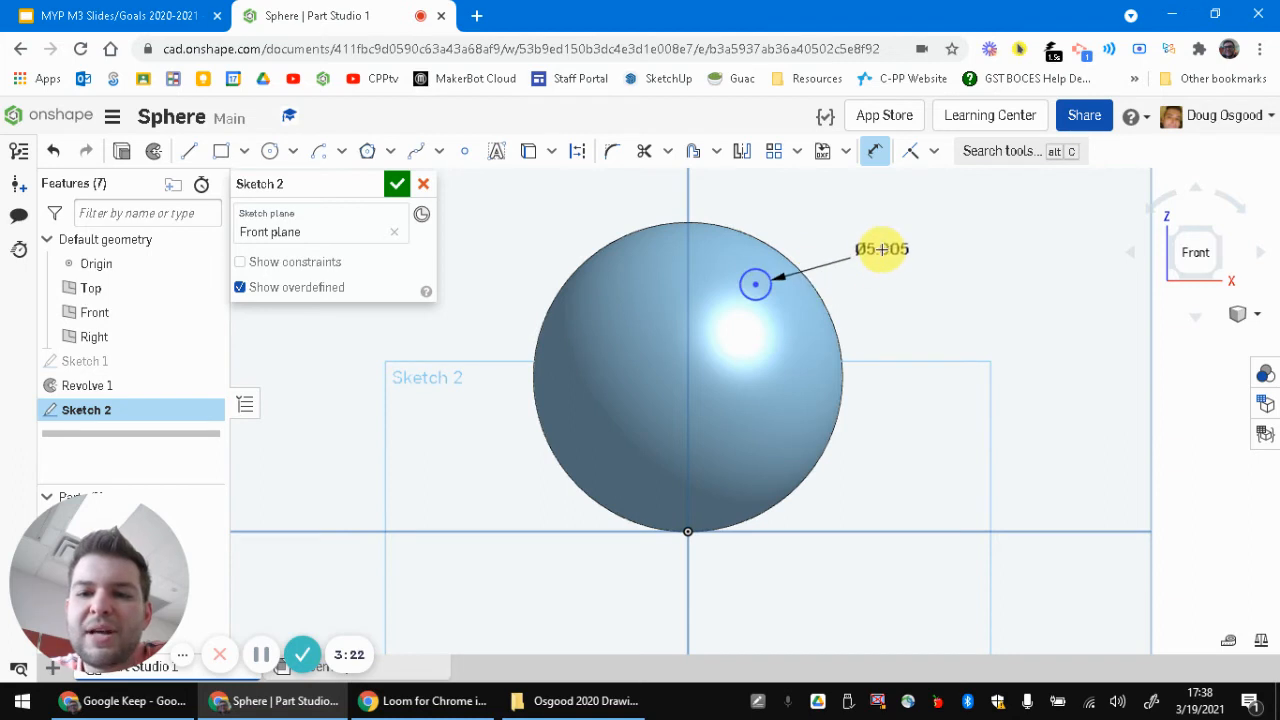
left_click(882, 250)
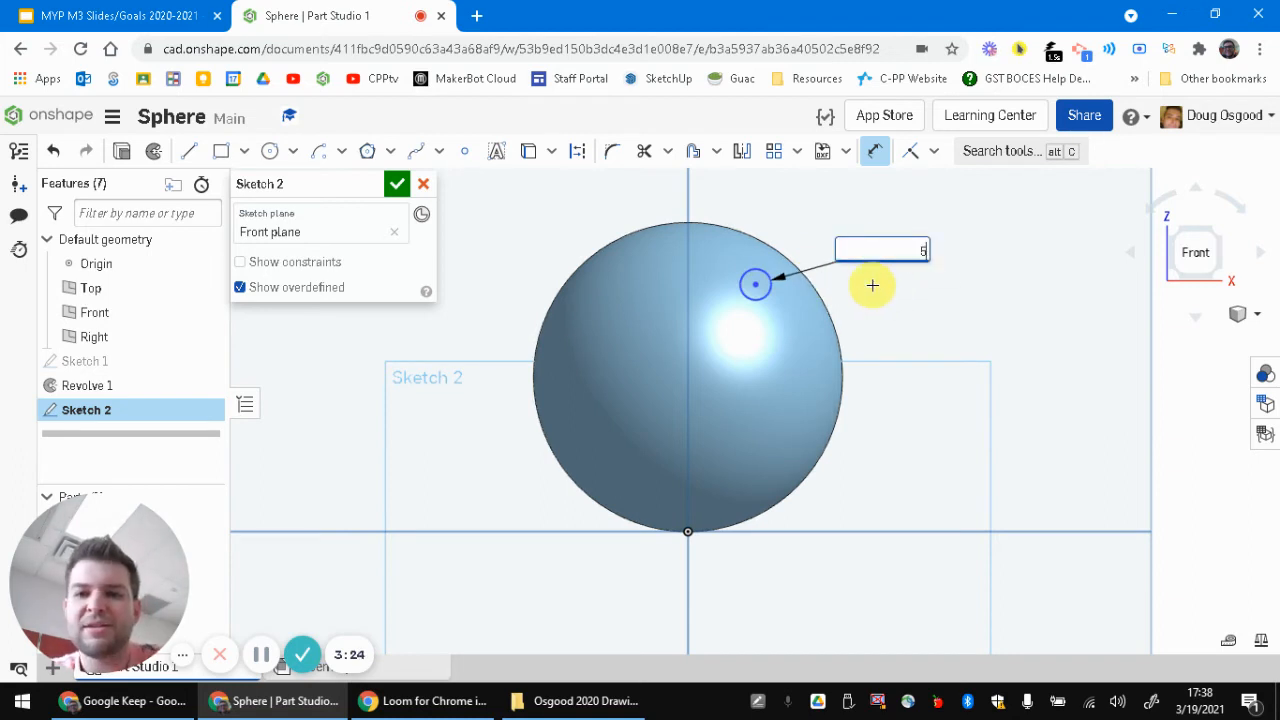
key("Return")
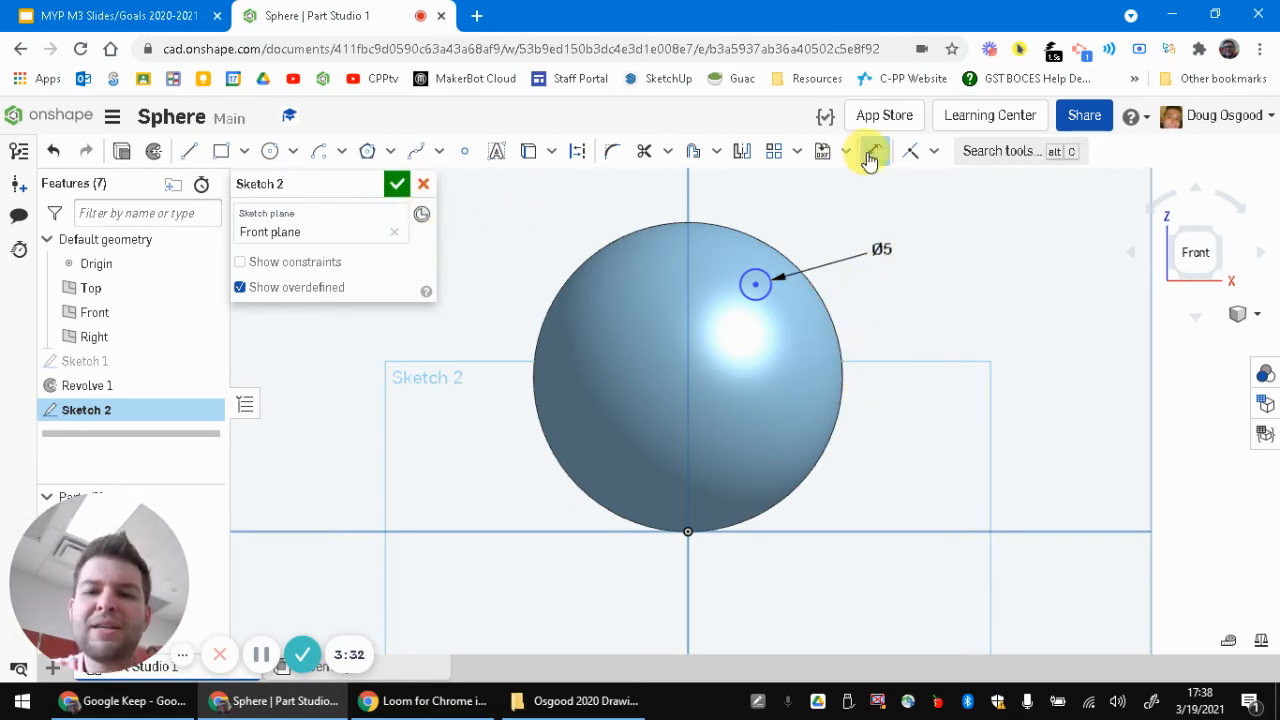
mouse_move(755, 288)
left_mouse_down()
mouse_move(806, 268)
mouse_move(755, 287)
left_mouse_up()
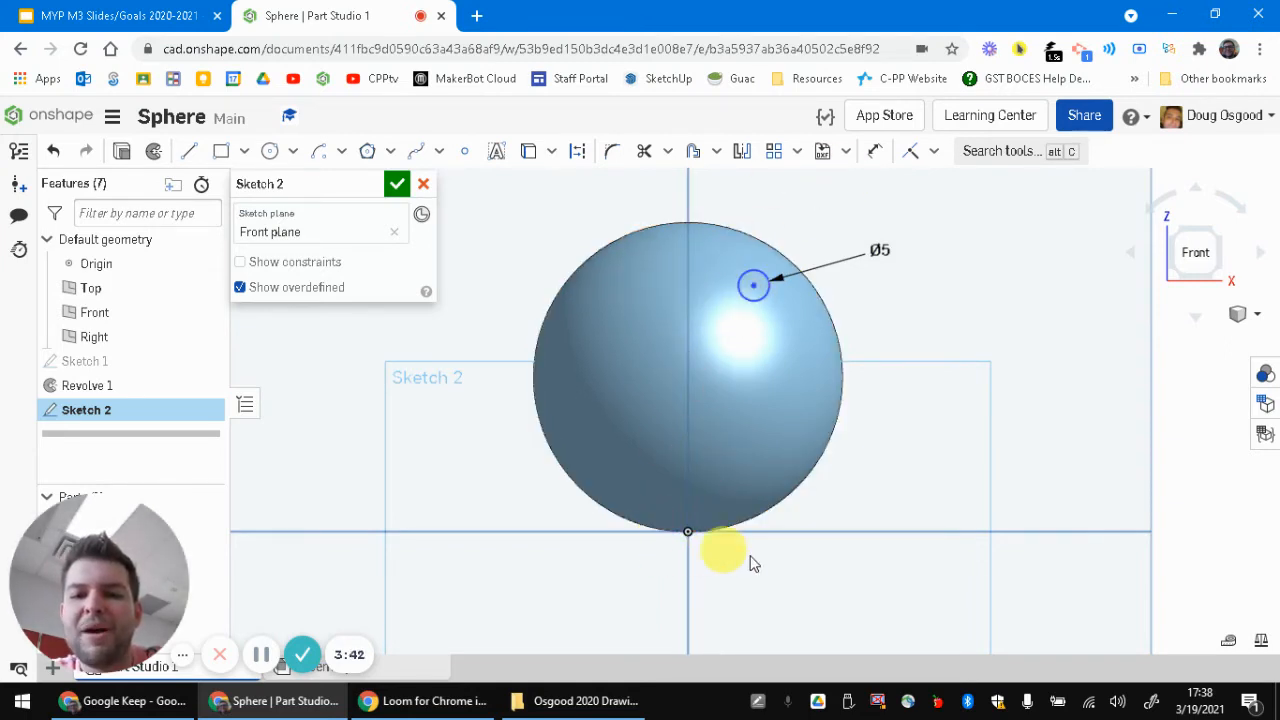
left_click(397, 185)
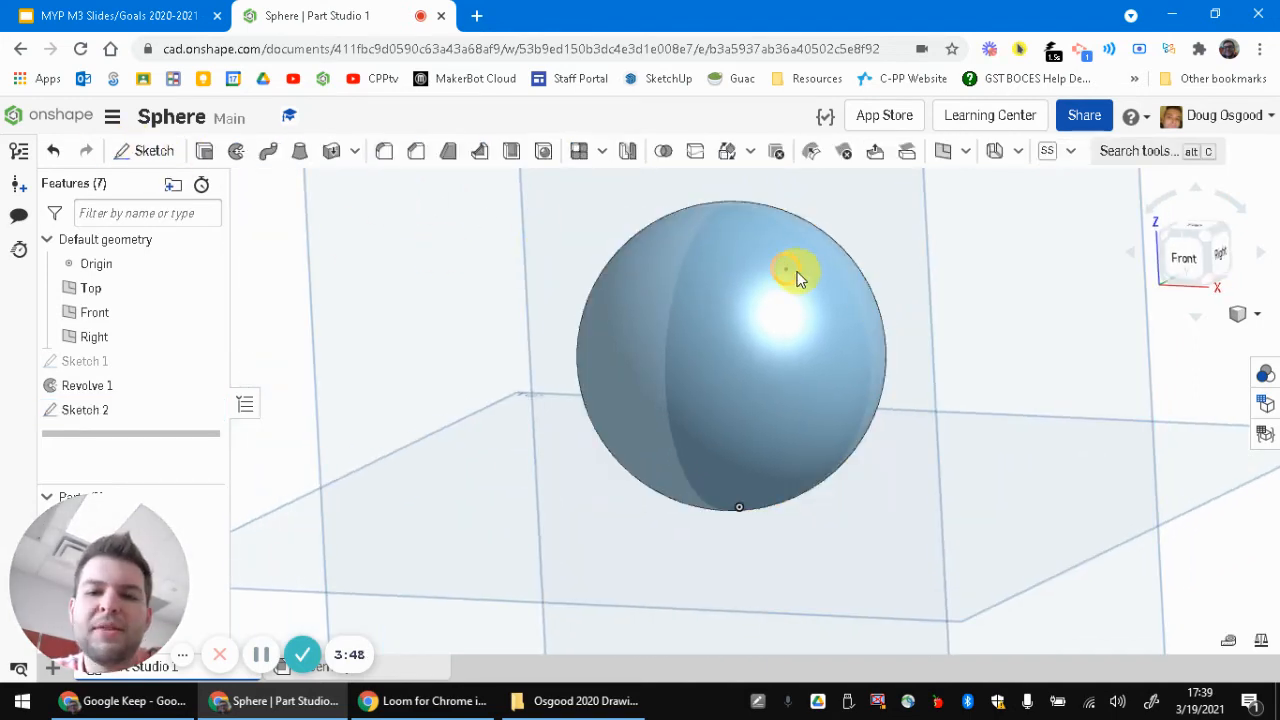
- Set up a material-removing solid extrude that uses the Sketch 2 circle as its profile
left_click(206, 155)
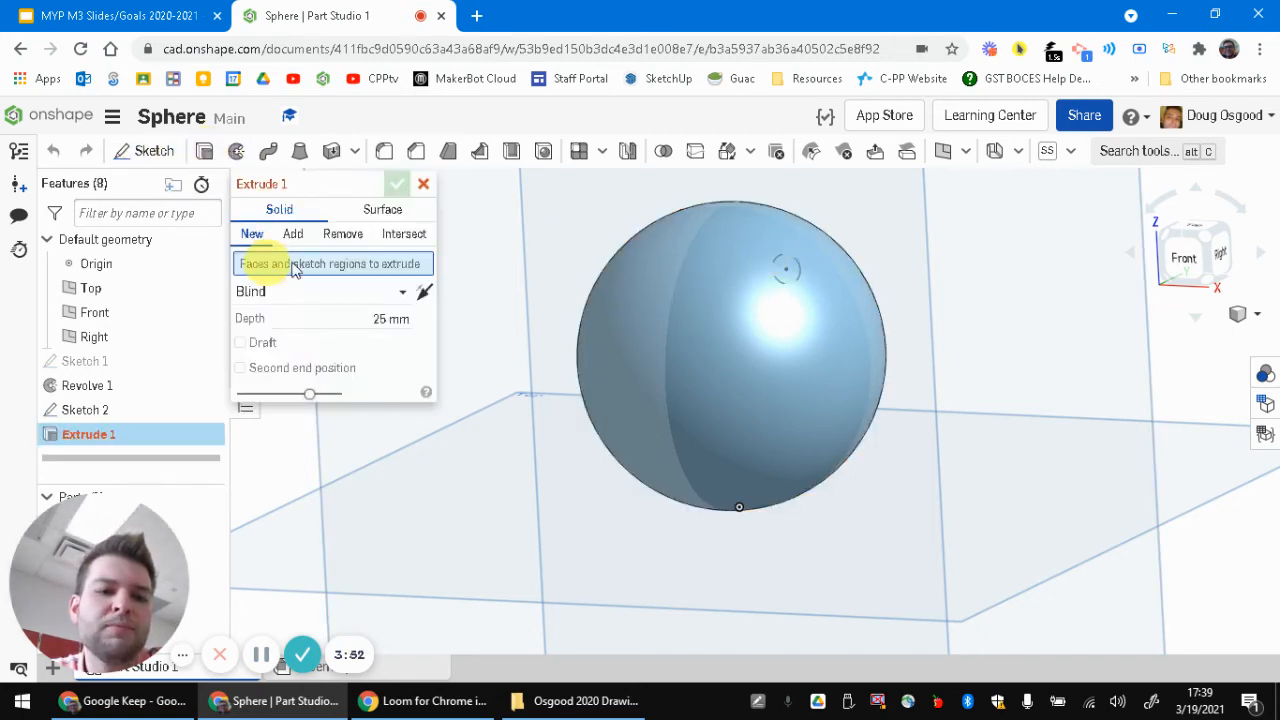
left_click(345, 236)
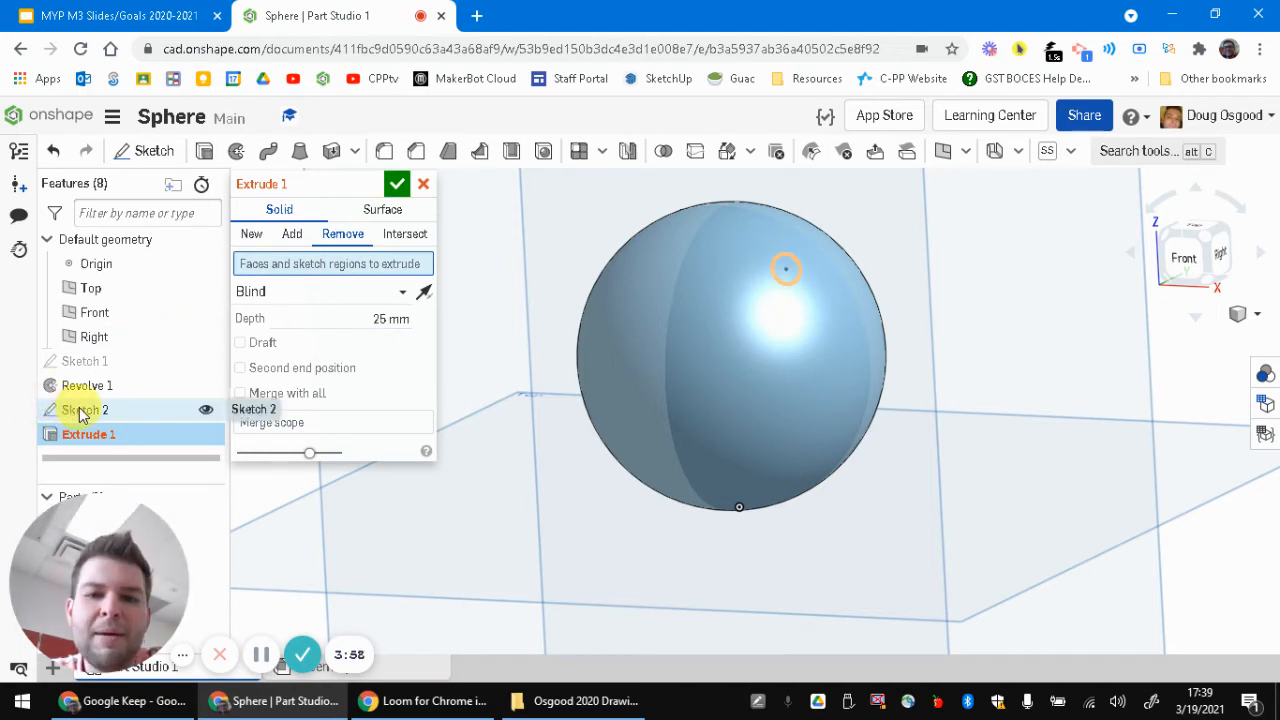
right_click(785, 268)
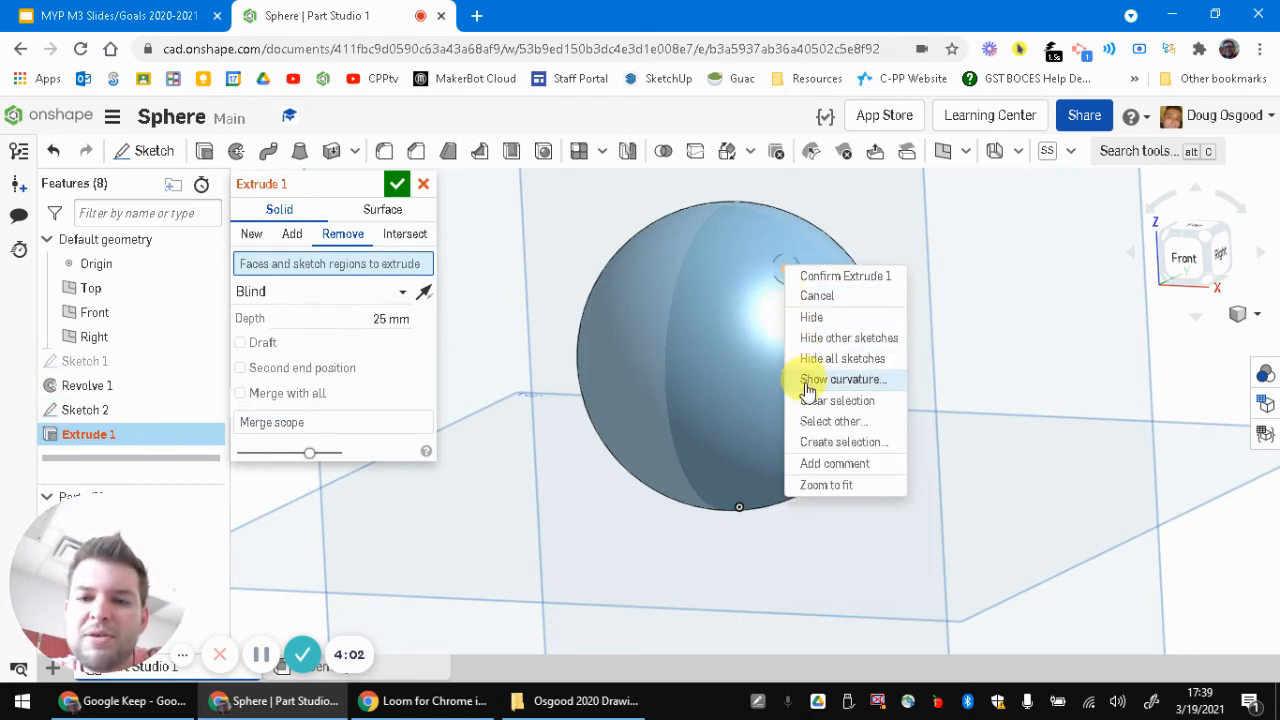
left_click(815, 421)
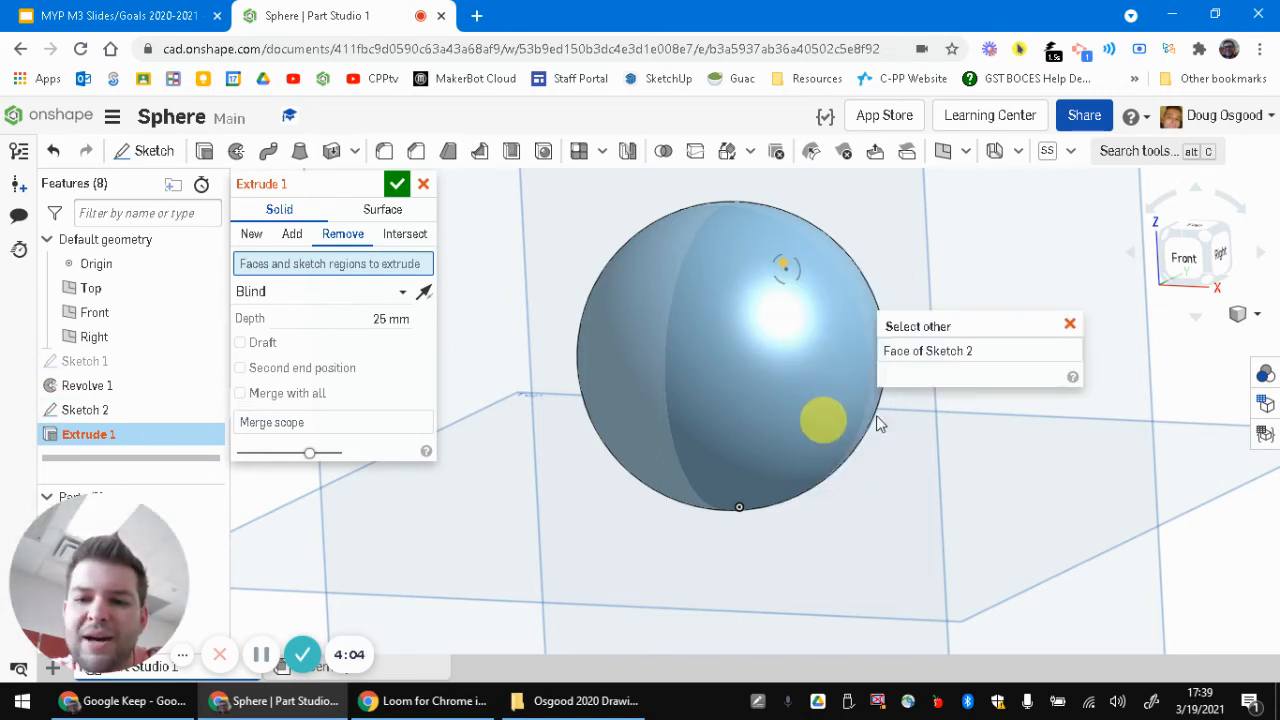
left_click(905, 351)
left_click(952, 356)
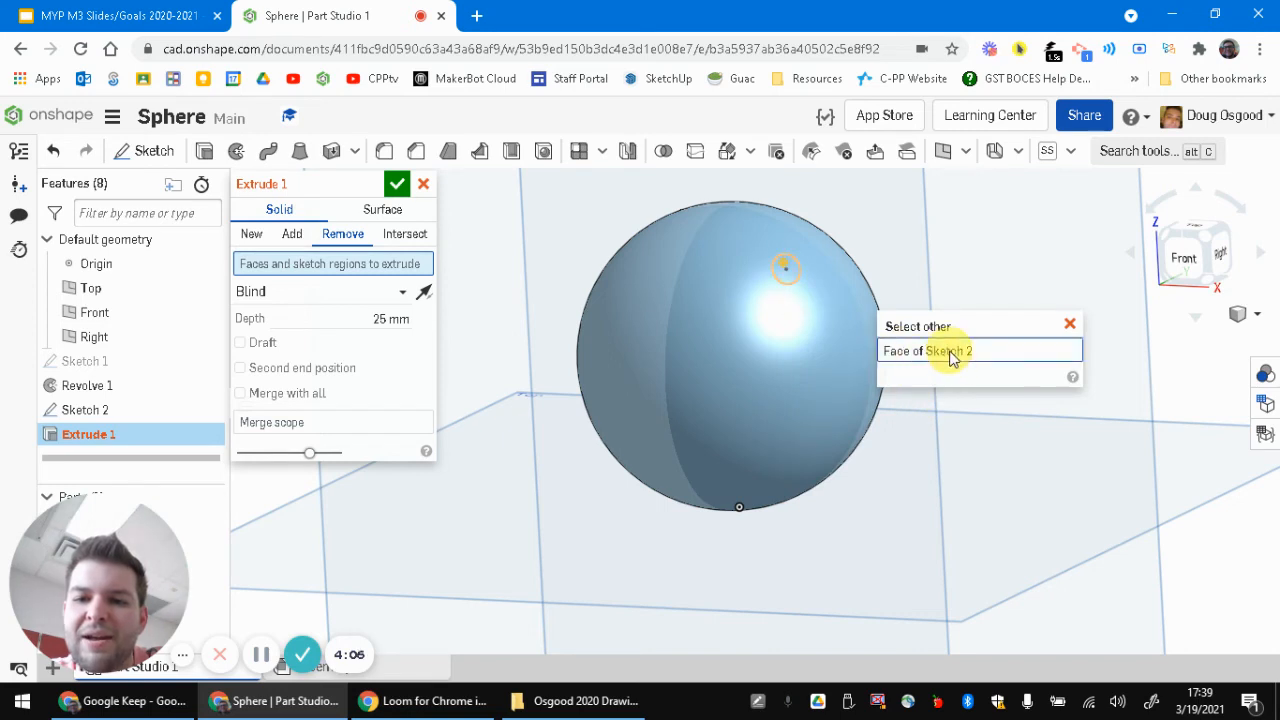
left_click(1070, 324)
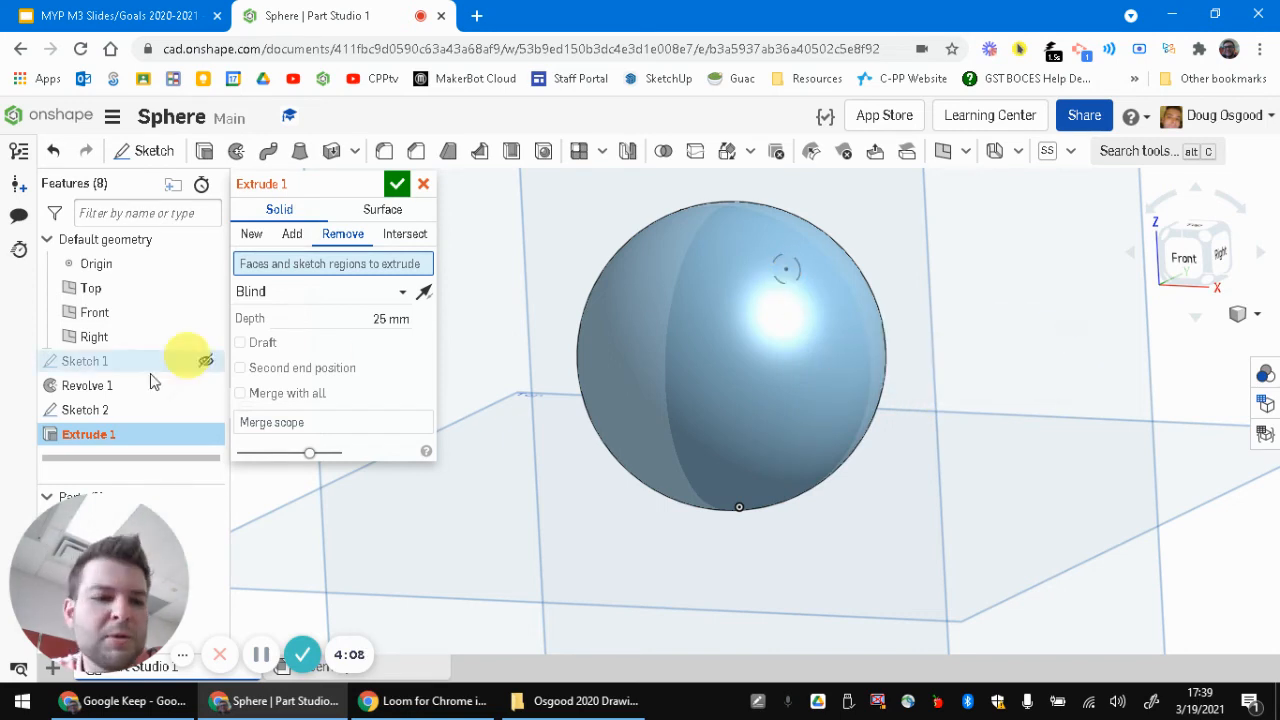
left_click(108, 412)
right_click_drag(774, 274, 875, 278)
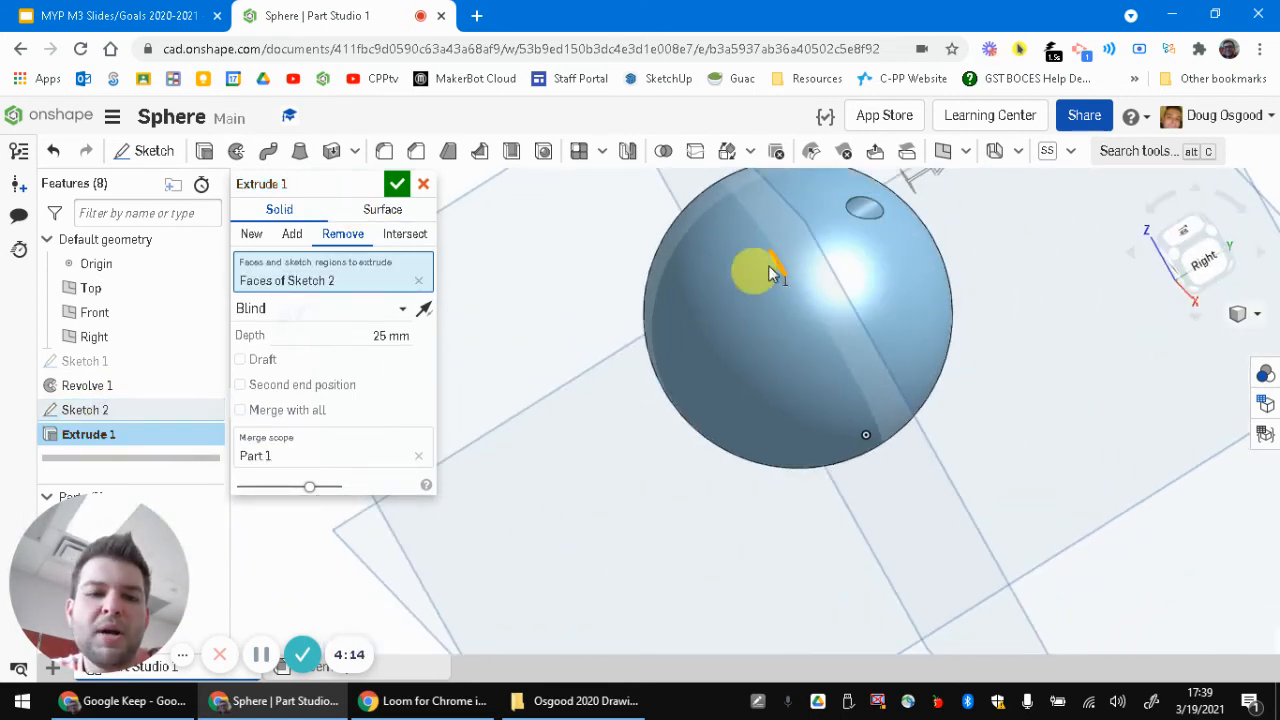
right_click_drag(757, 271, 757, 400)
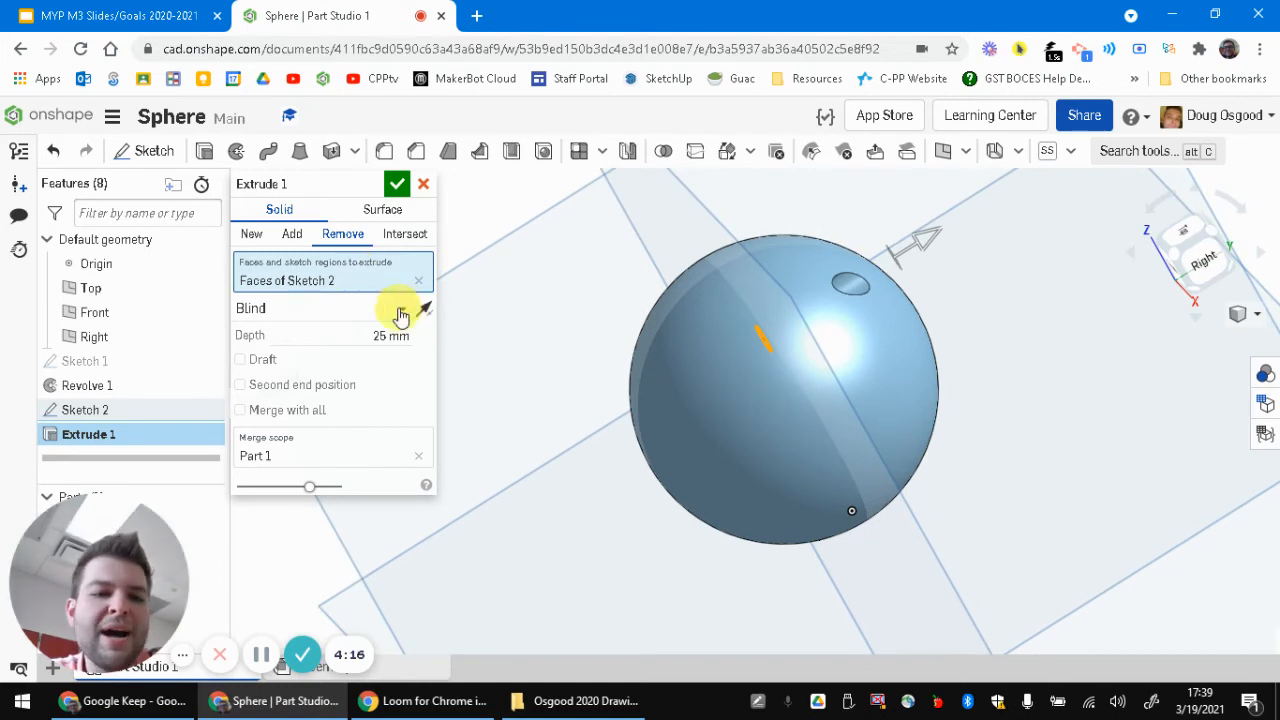
- Cut the hole through the sphere in both directions with a blind depth of 74.2 mm and a blind second end position of 25 mm
left_click(400, 316)
left_click(368, 360)
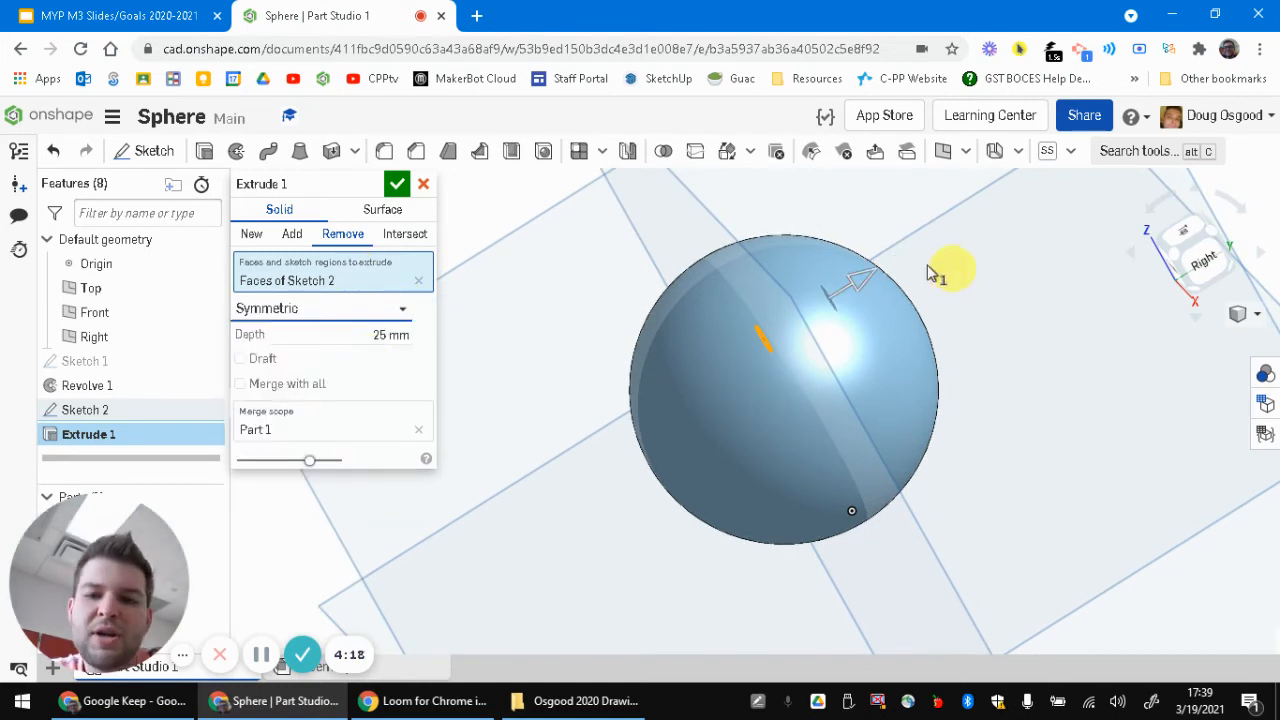
left_click_drag(855, 290, 957, 247)
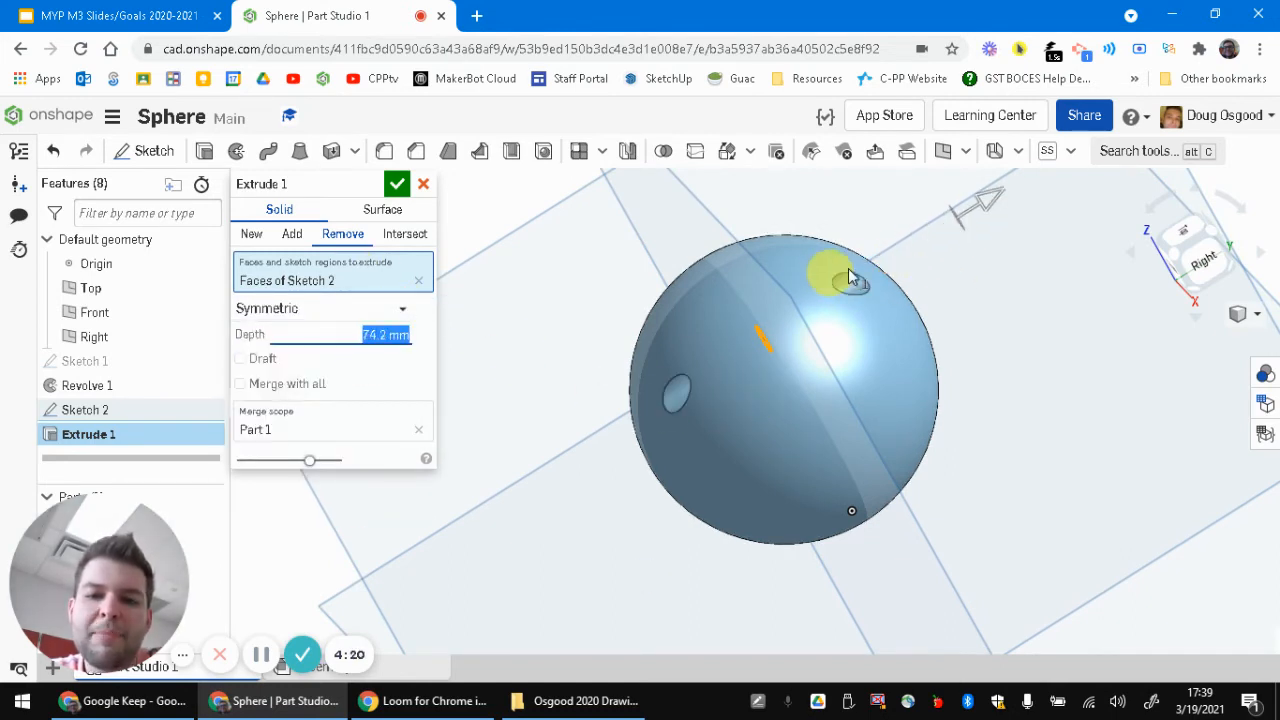
left_click(360, 309)
left_click(310, 338)
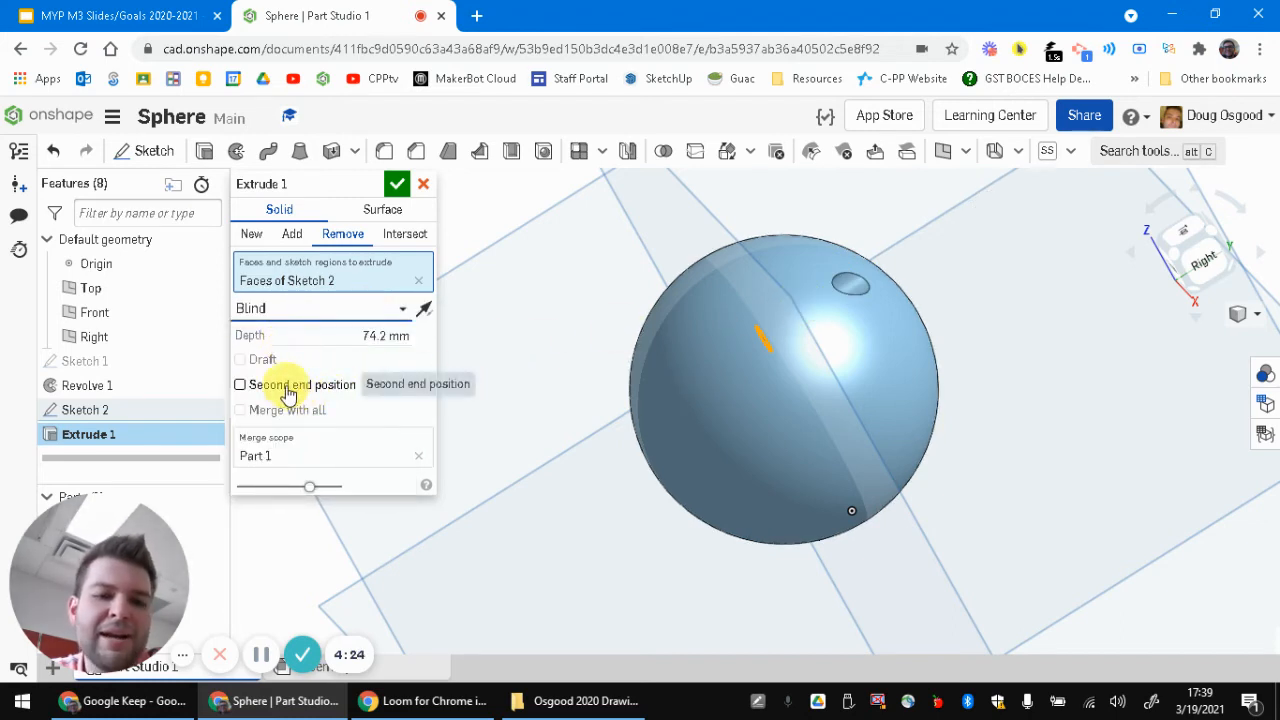
left_click(286, 385)
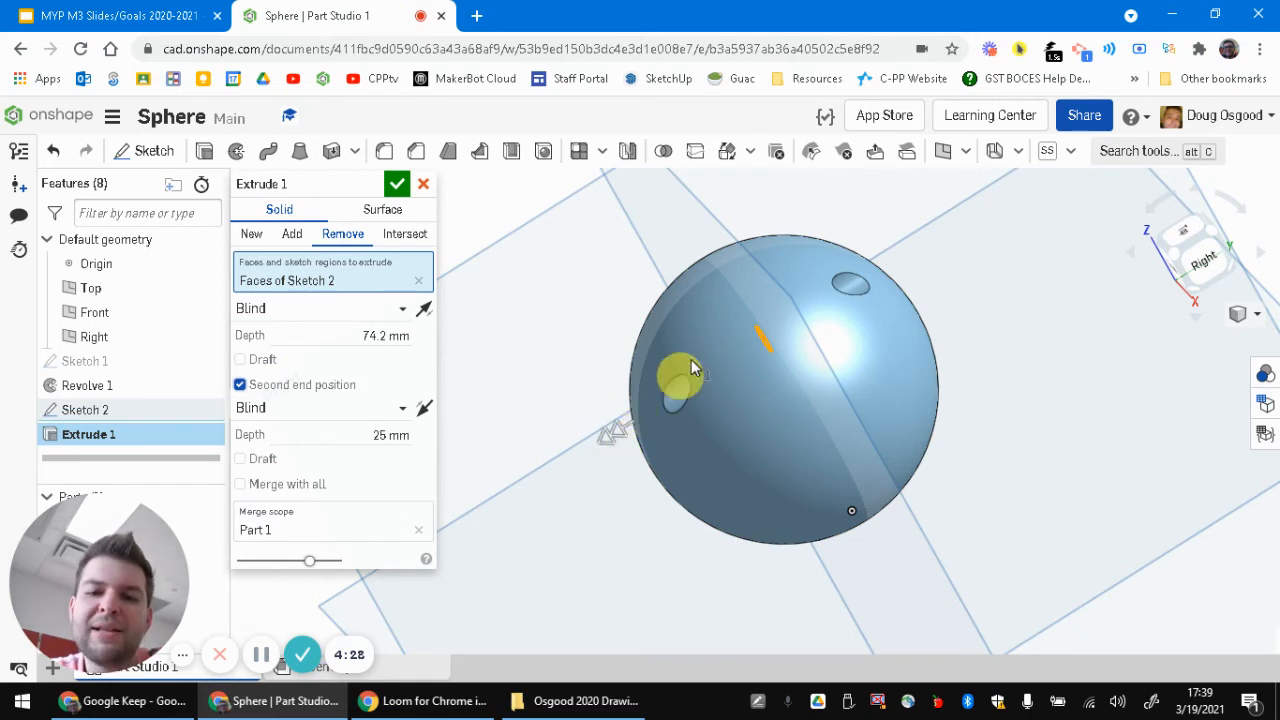
left_click(393, 188)
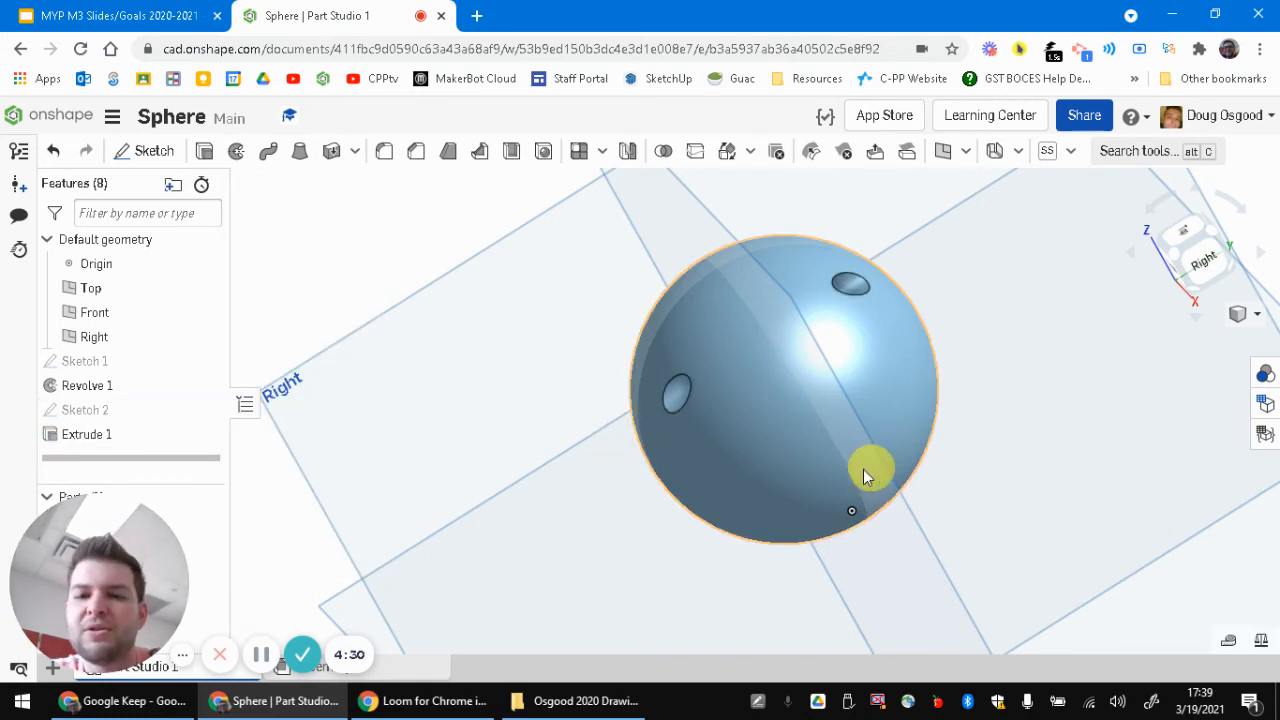
- Examine the hole's openings on the sphere from several angles and distances
key("shift+1")
right_click_drag(945, 435, 920, 450)
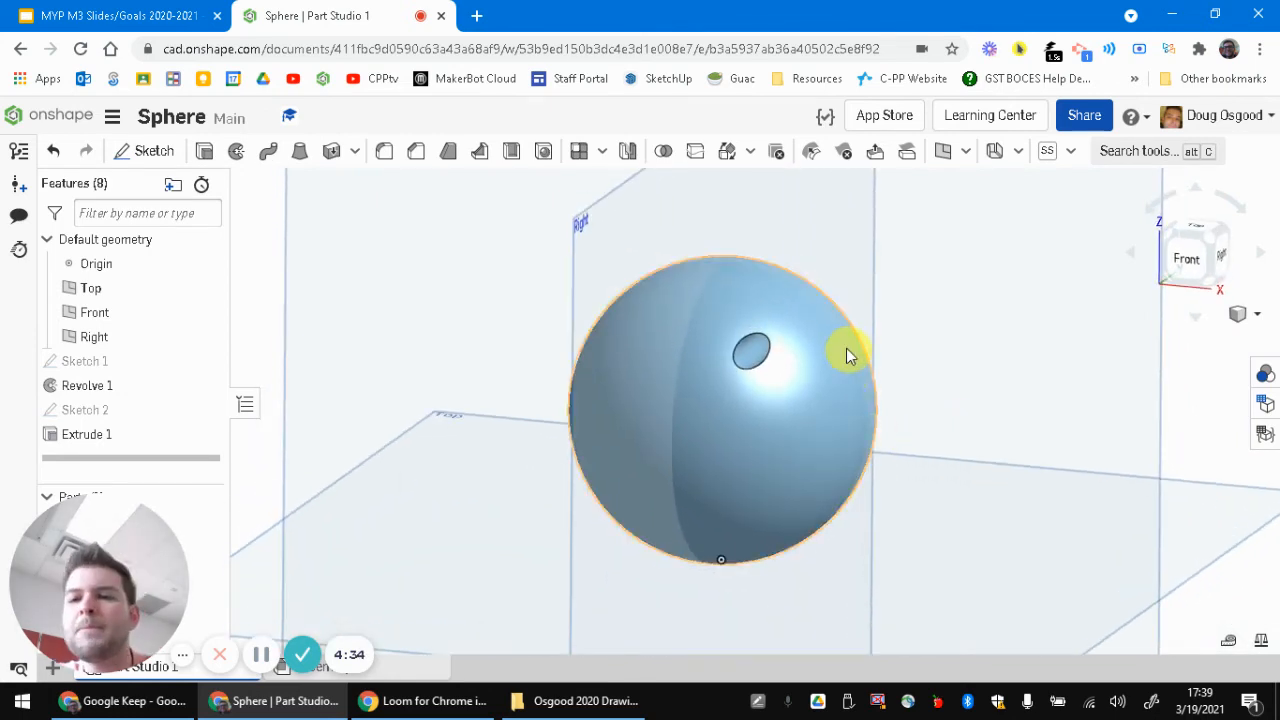
scroll(828, 355, "up", 3)
scroll(929, 343, "down", 6)
scroll(899, 378, "up", 3)
right_click_drag(899, 378, 814, 380)
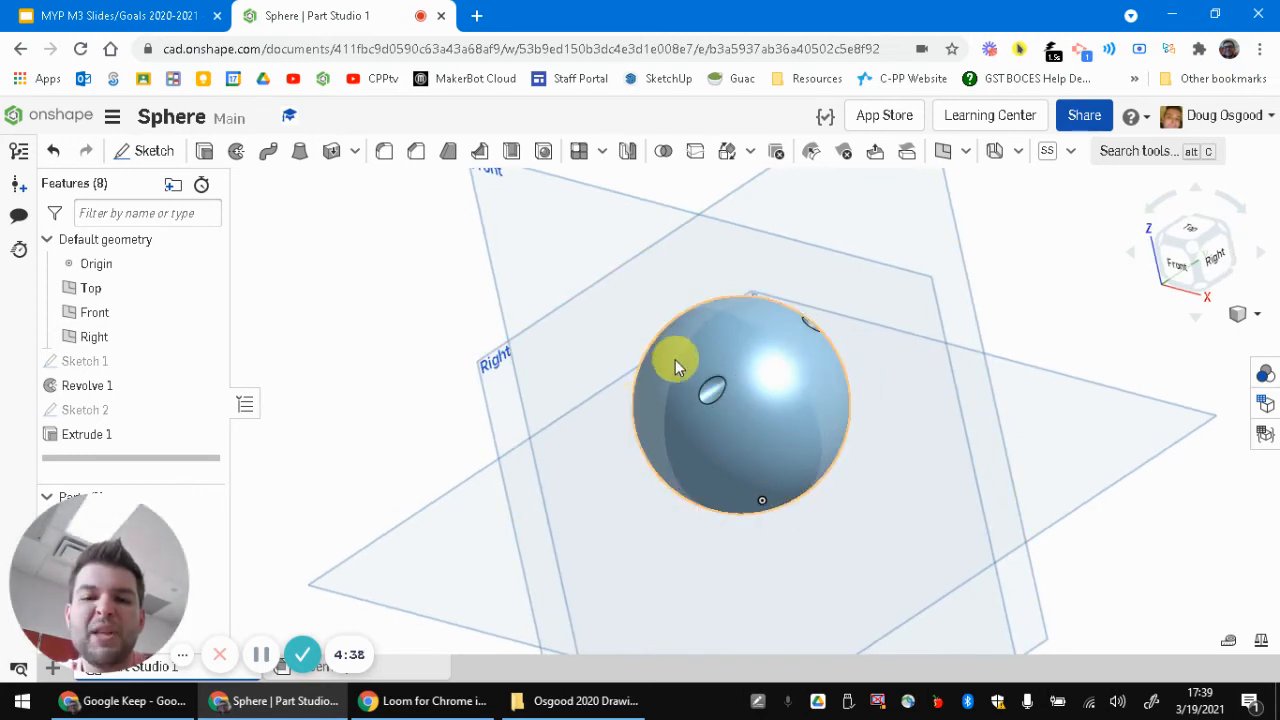
scroll(705, 303, "down", 3)
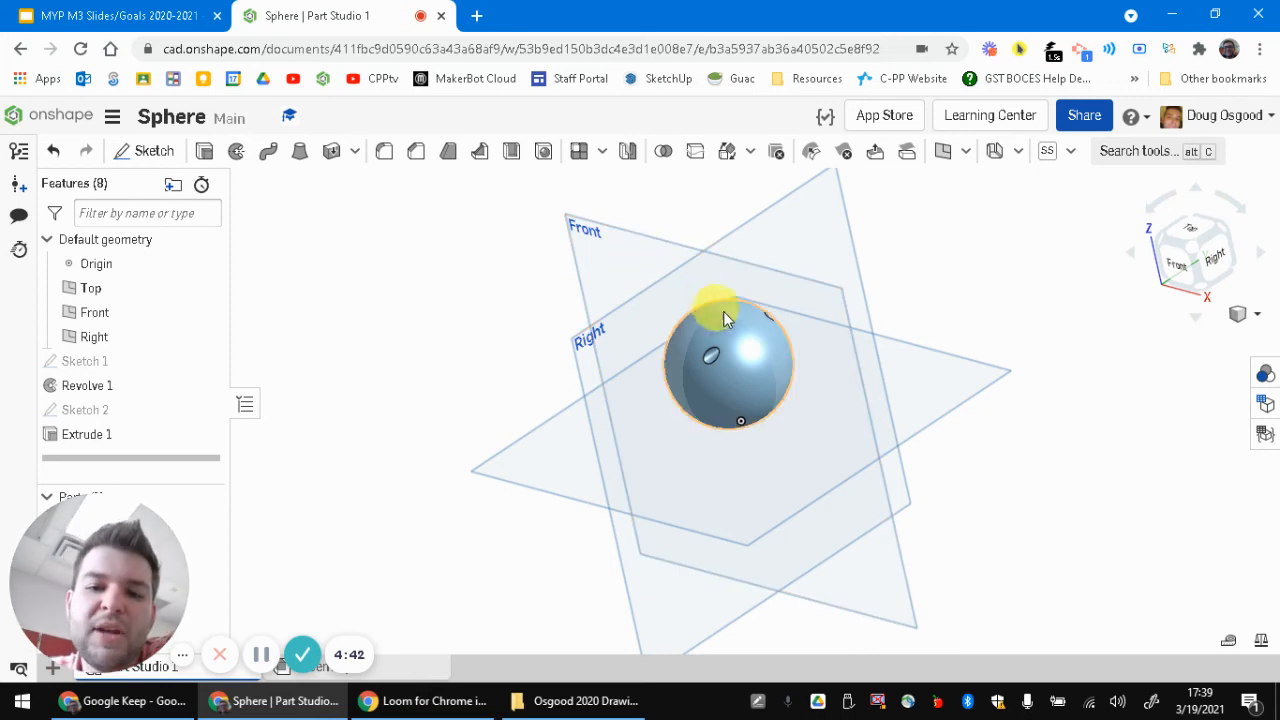
scroll(725, 312, "up", 2)
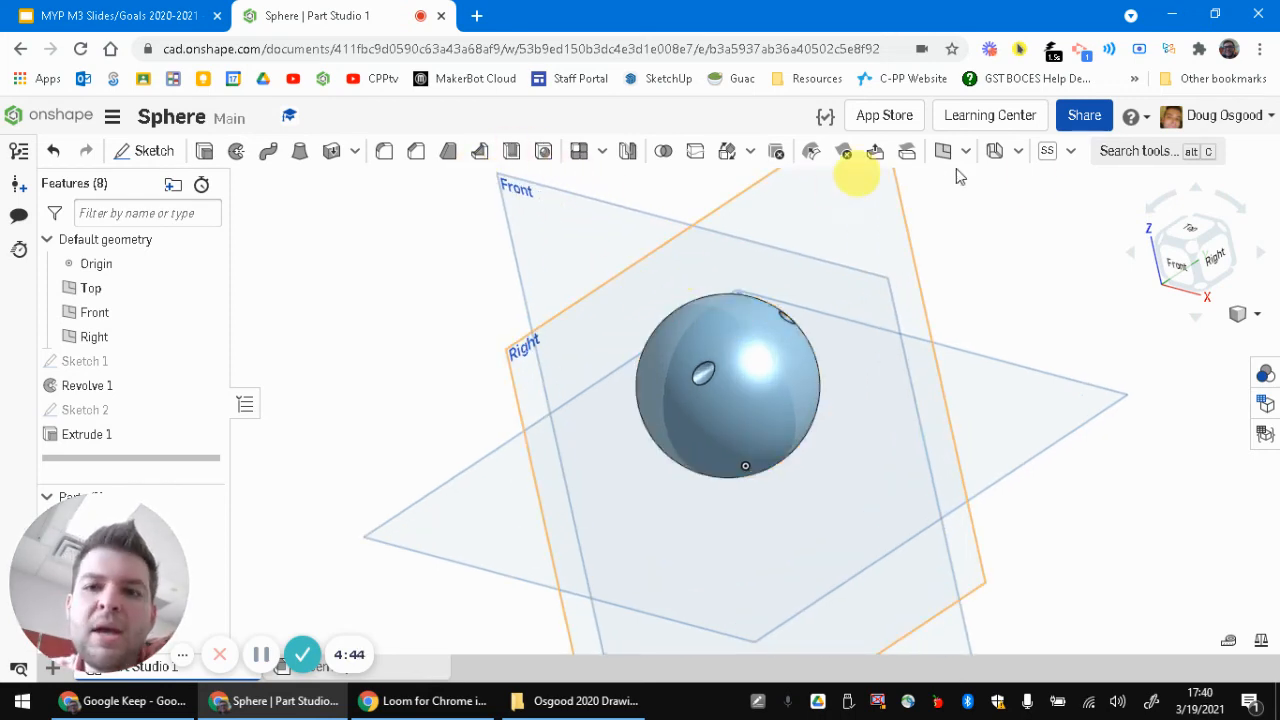
- Split Part 1 into two halves using the Front plane as the splitting entity
left_click(1114, 158)
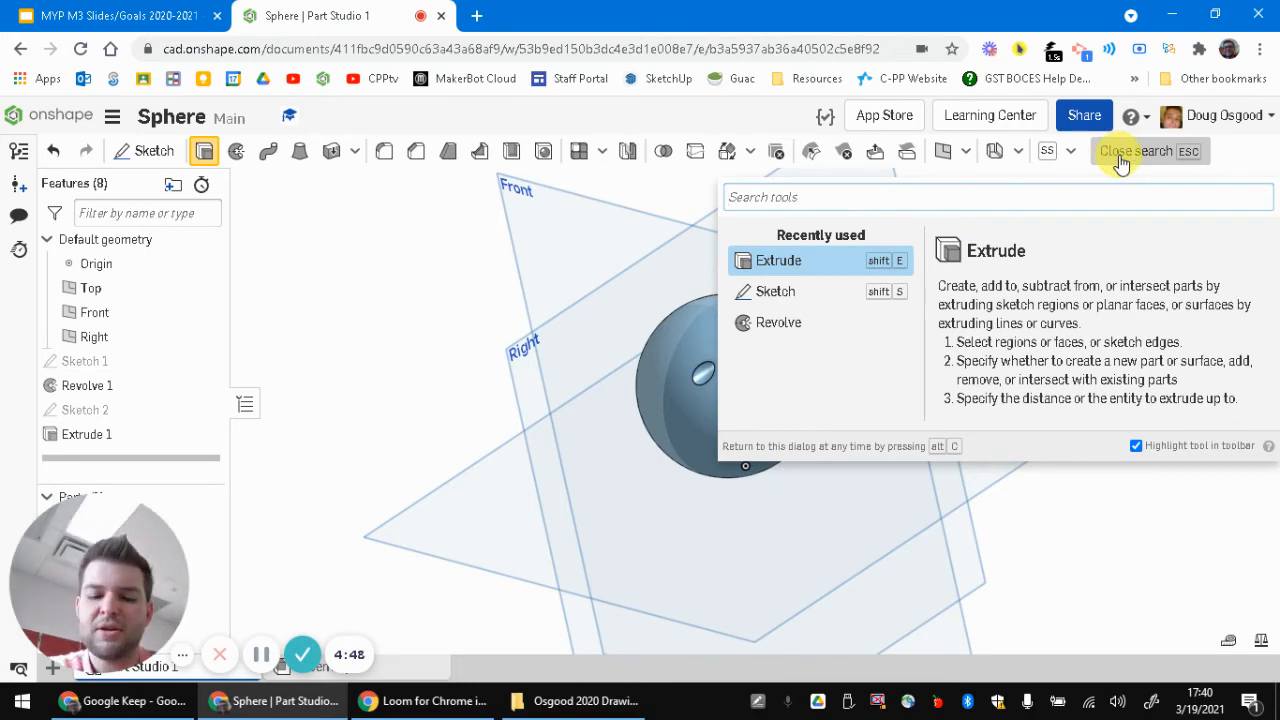
type("spli")
key("Return")
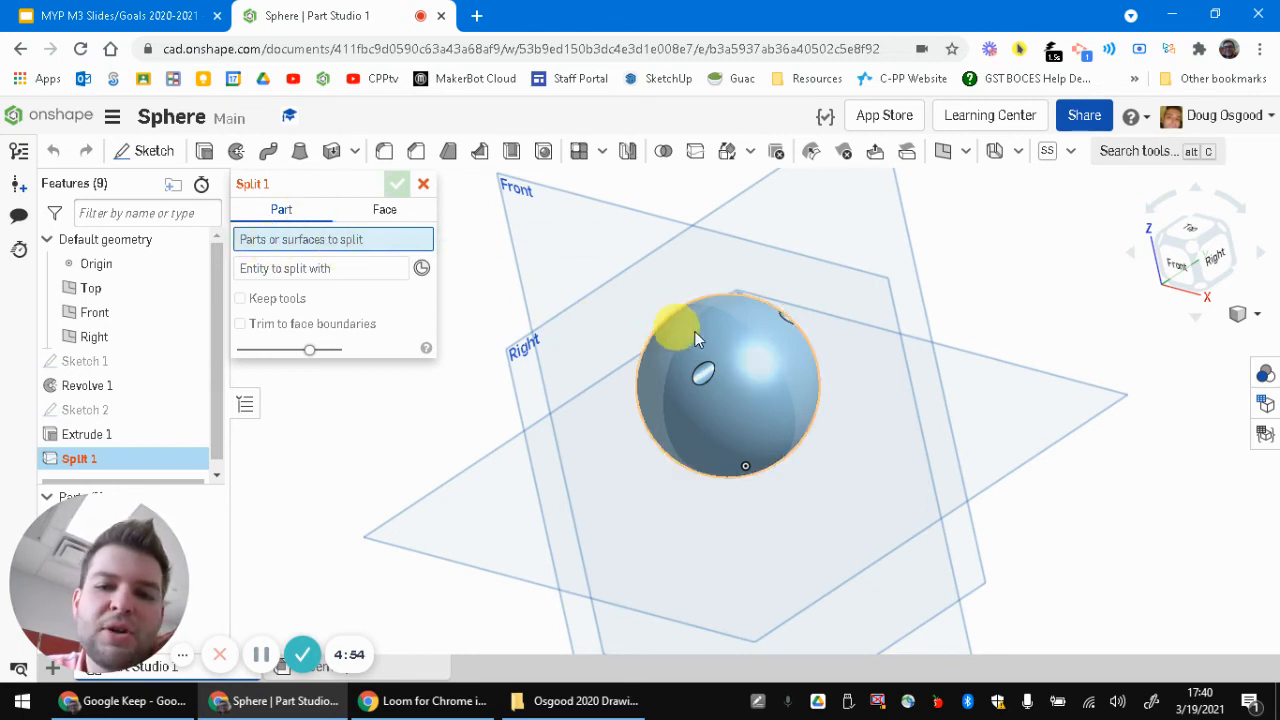
left_click(725, 344)
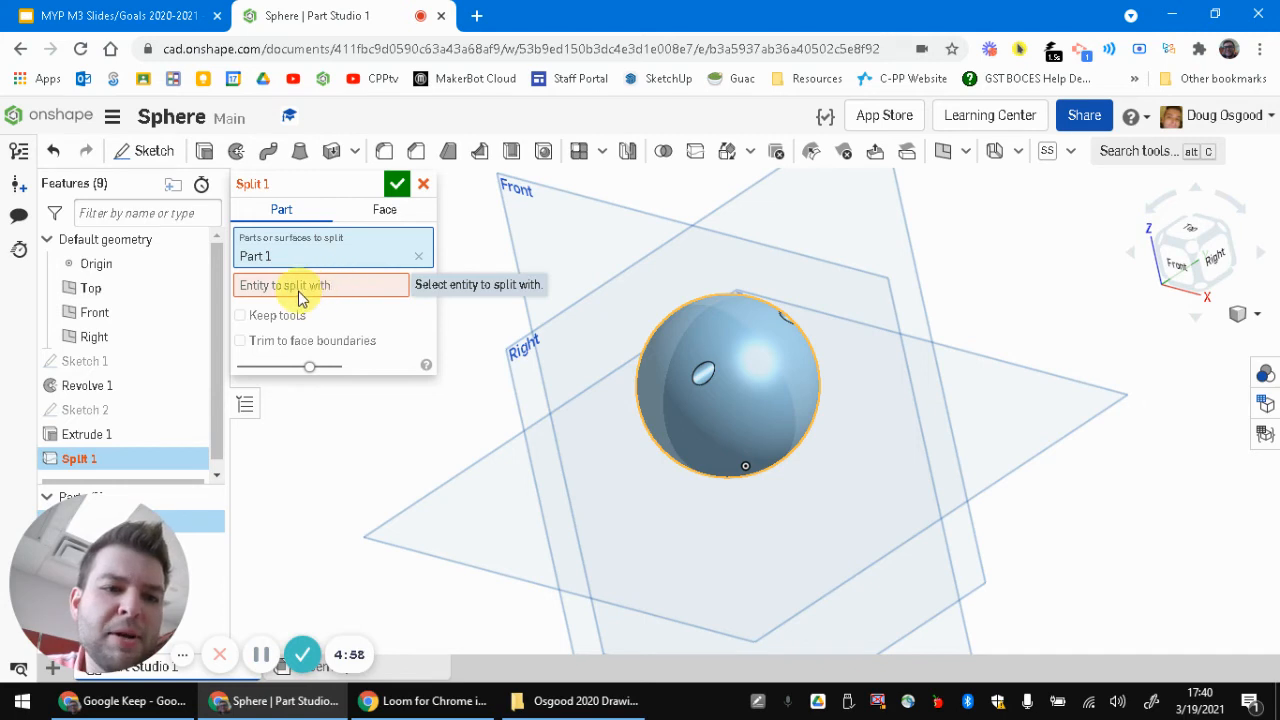
left_click(359, 292)
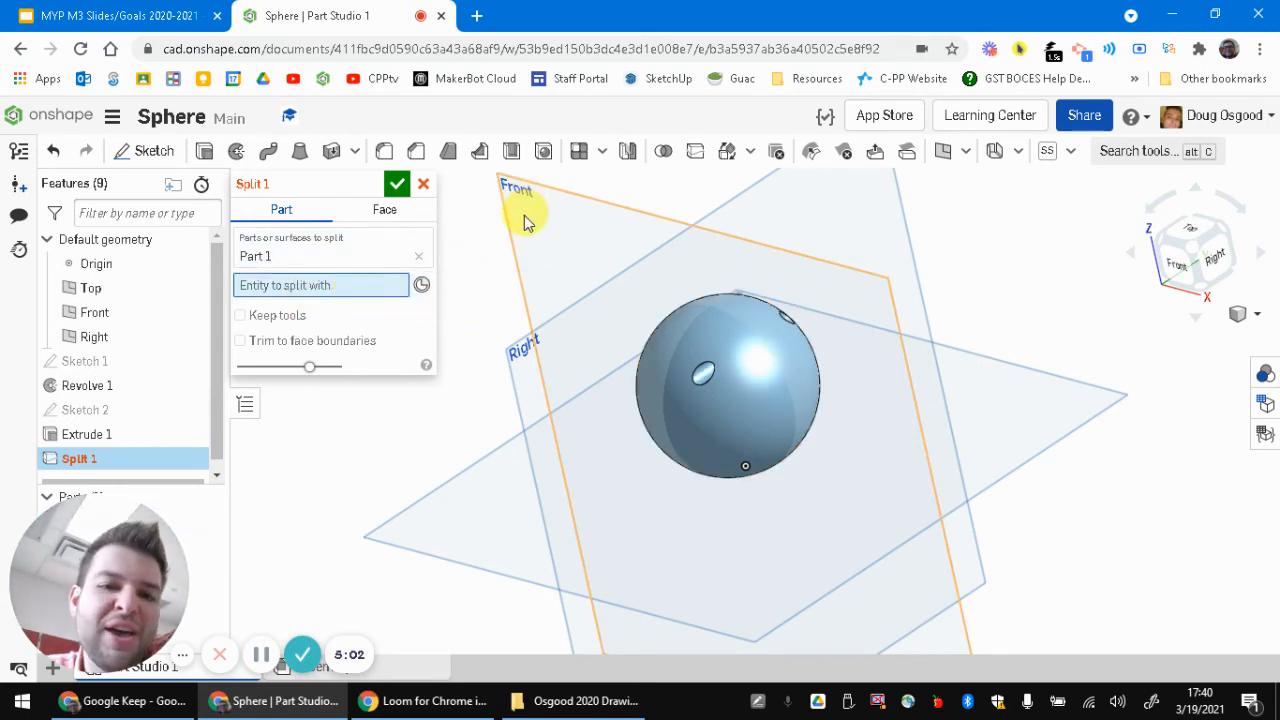
left_click(558, 200)
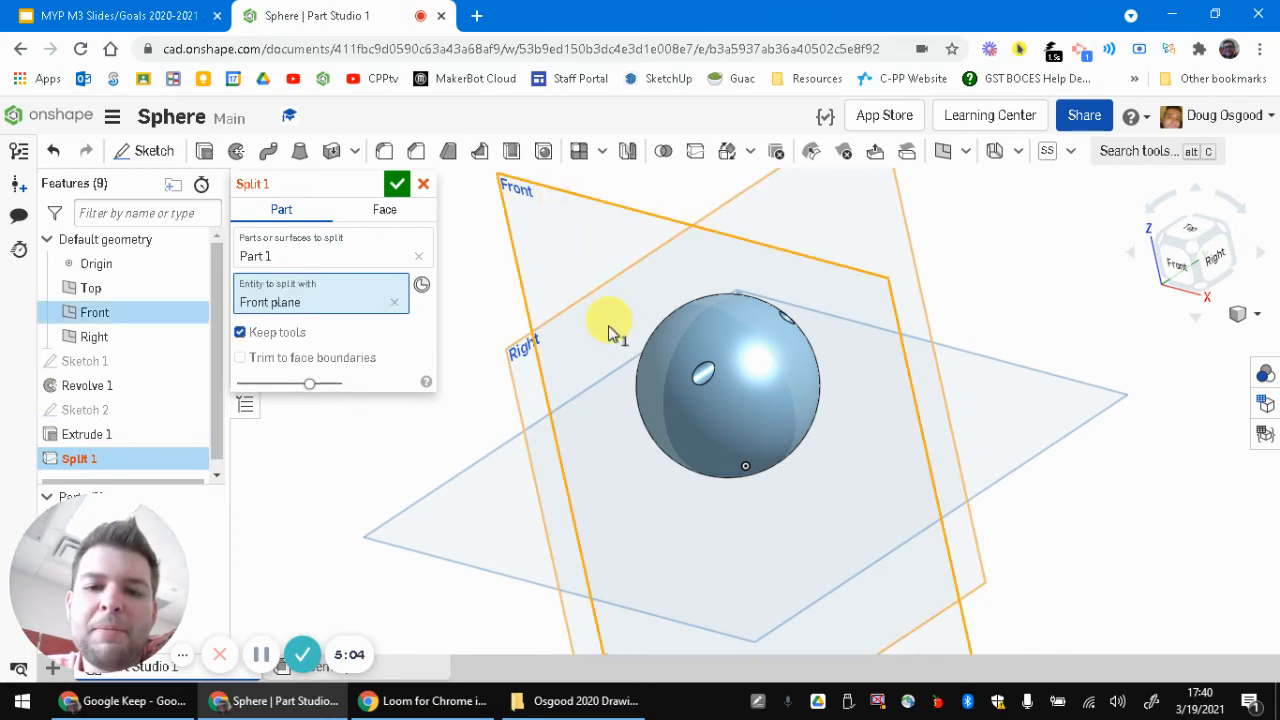
left_click(397, 183)
left_click_drag(214, 466, 223, 224)
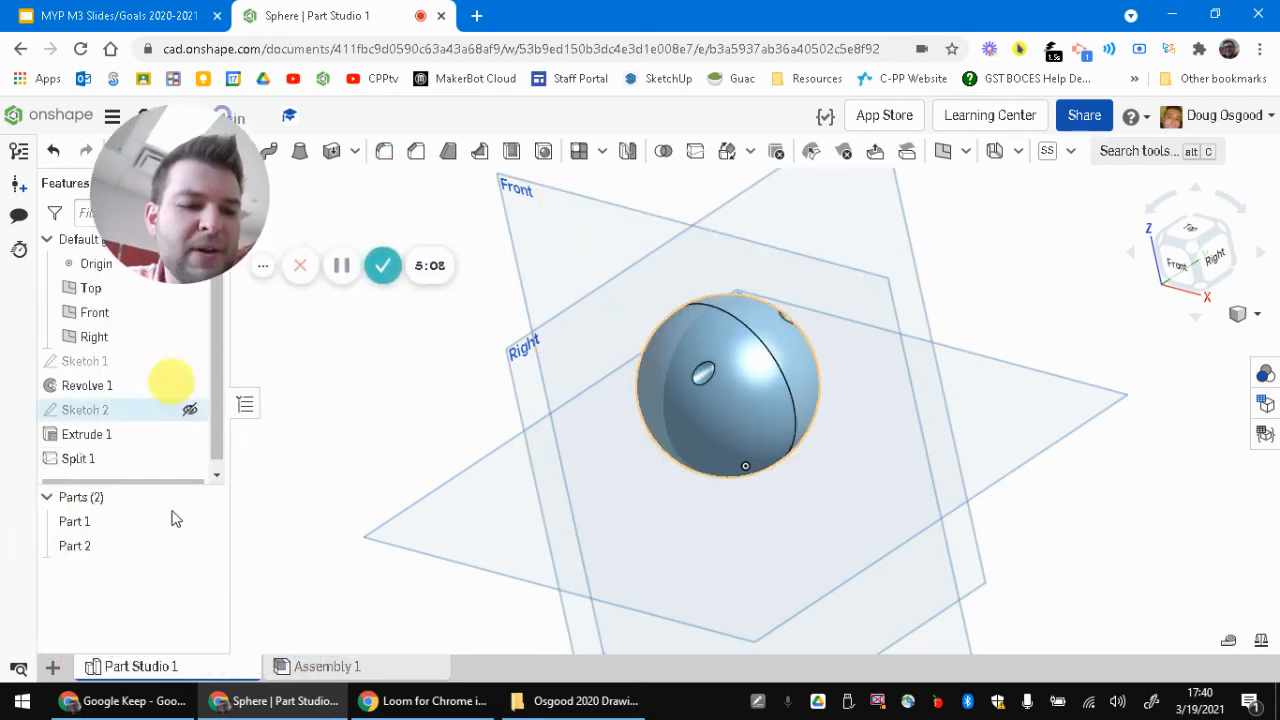
- Identify the two halves and hide Part 2 to expose the flat cut face of Part 1
left_click(74, 522)
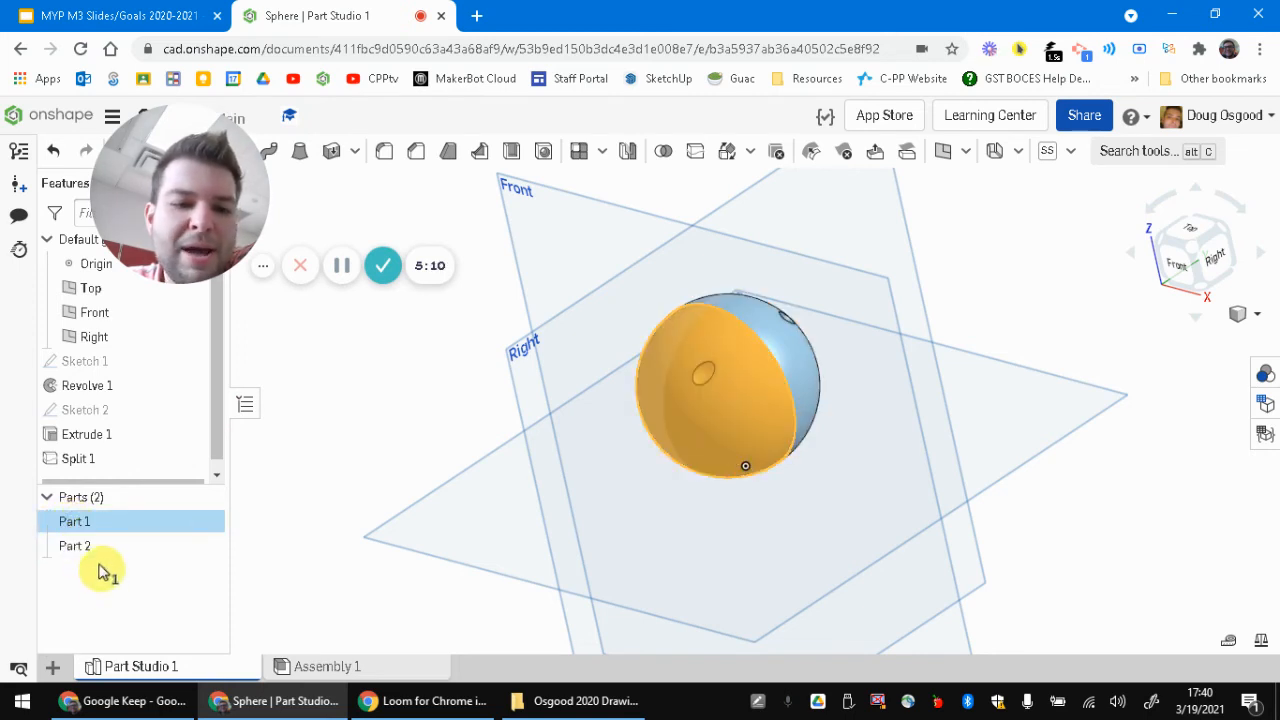
left_click(86, 546, "shift")
left_click(88, 545)
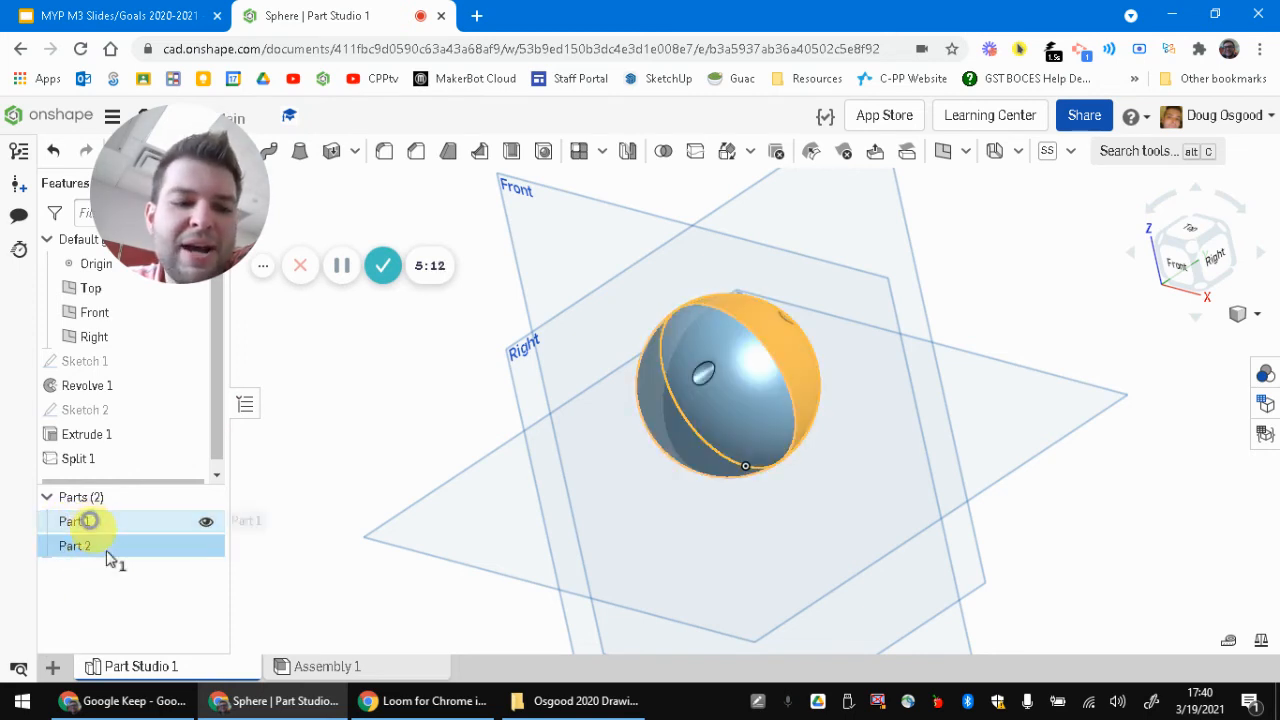
left_click(206, 545)
right_click_drag(712, 554, 656, 570)
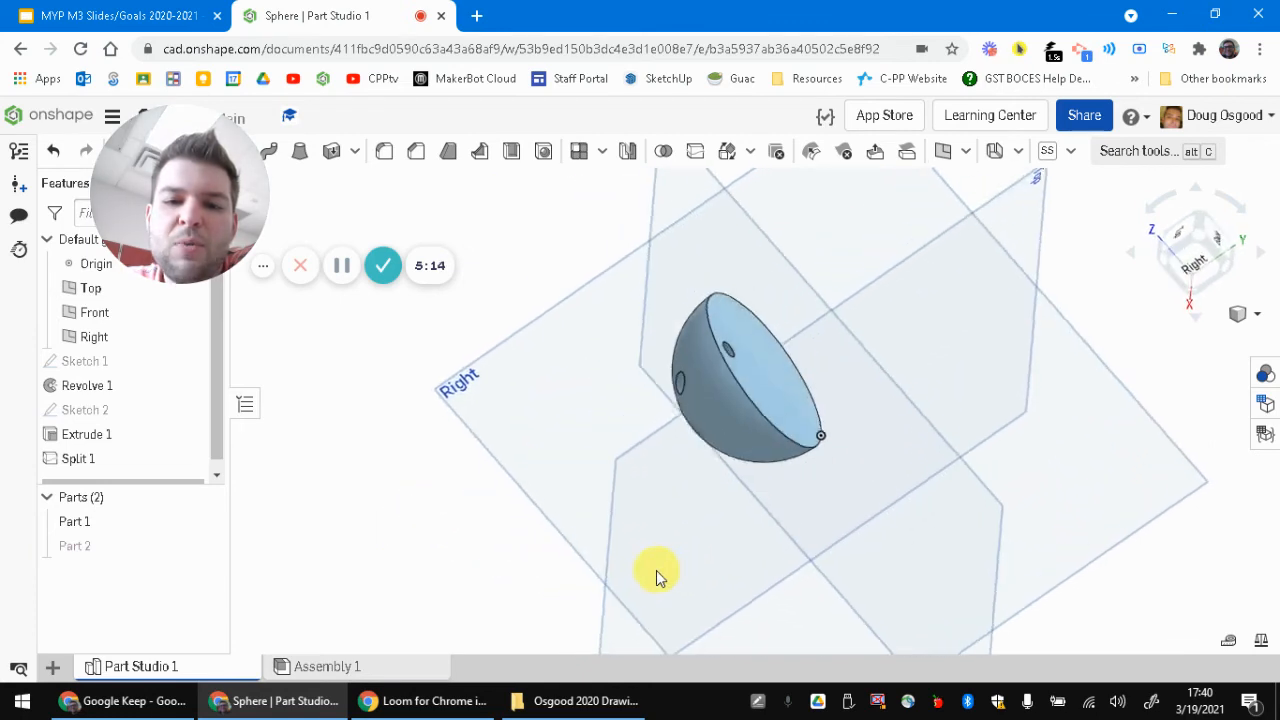
right_click_drag(827, 368, 722, 348)
left_click_drag(221, 159, 212, 276)
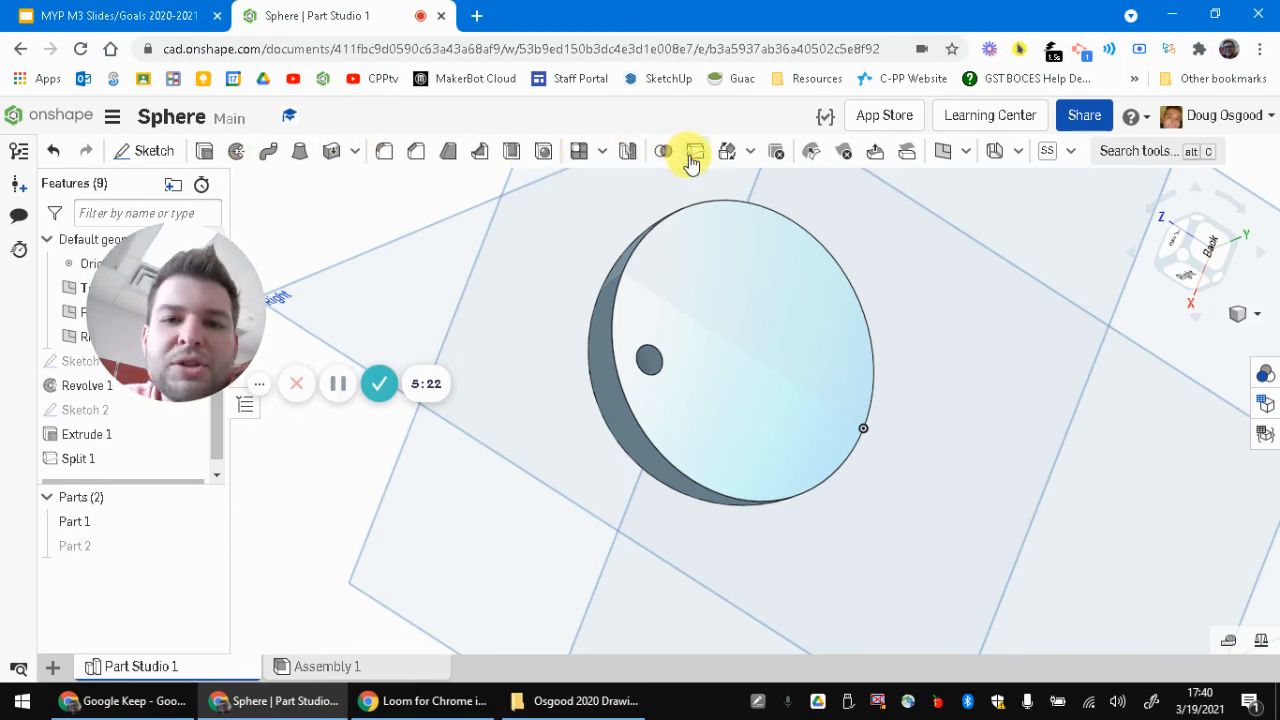
- Set up a Shell on Part 1 that removes its flat cut face
left_click(510, 151)
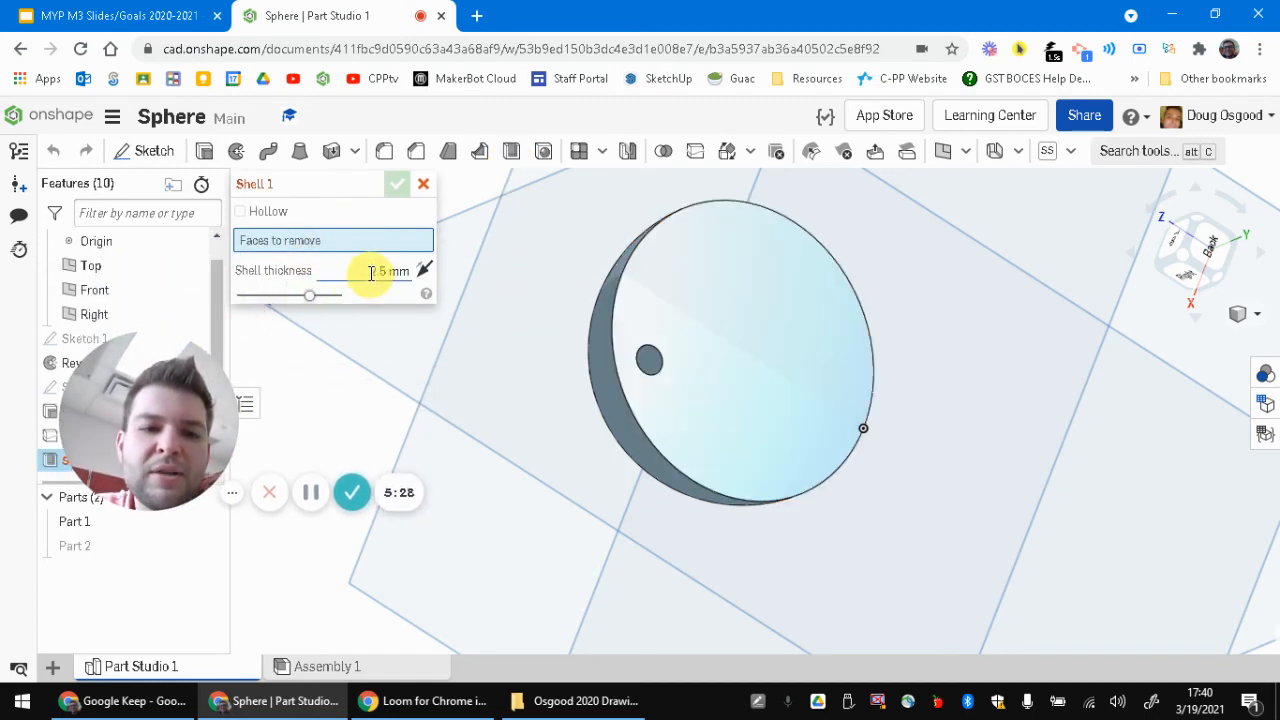
left_click(764, 290)
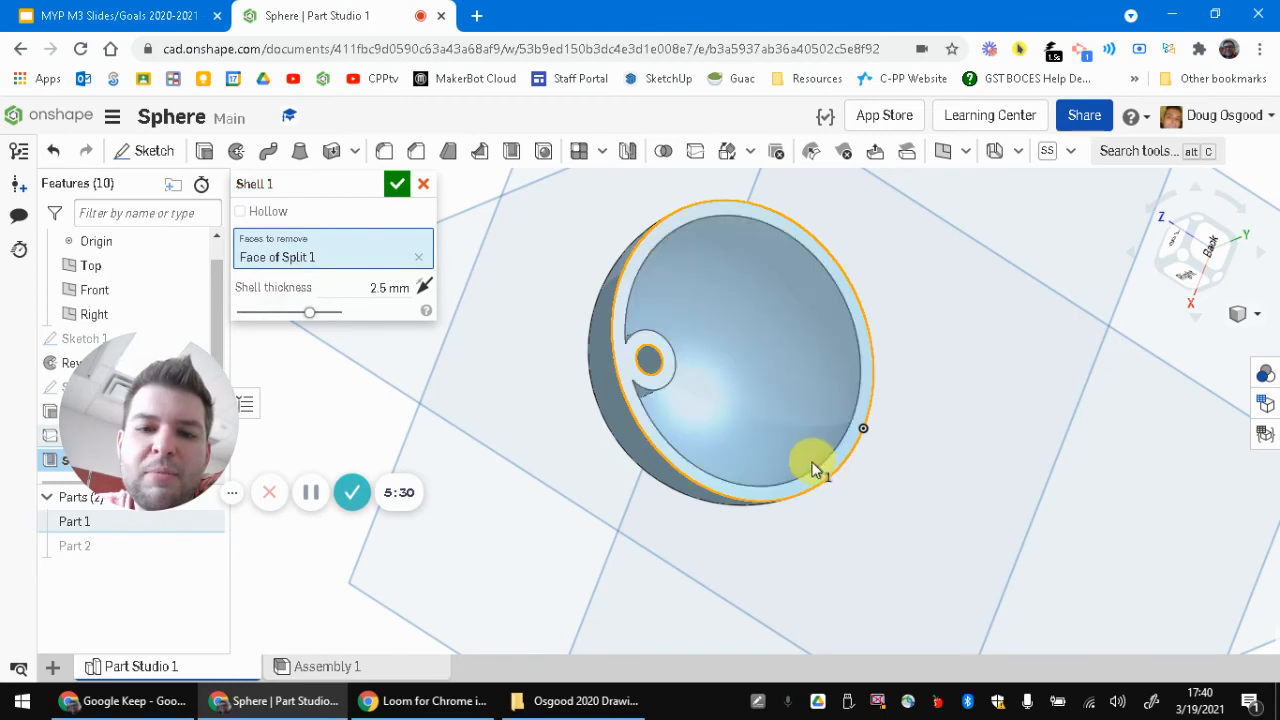
right_click_drag(818, 460, 829, 400)
left_click_drag(181, 416, 171, 301)
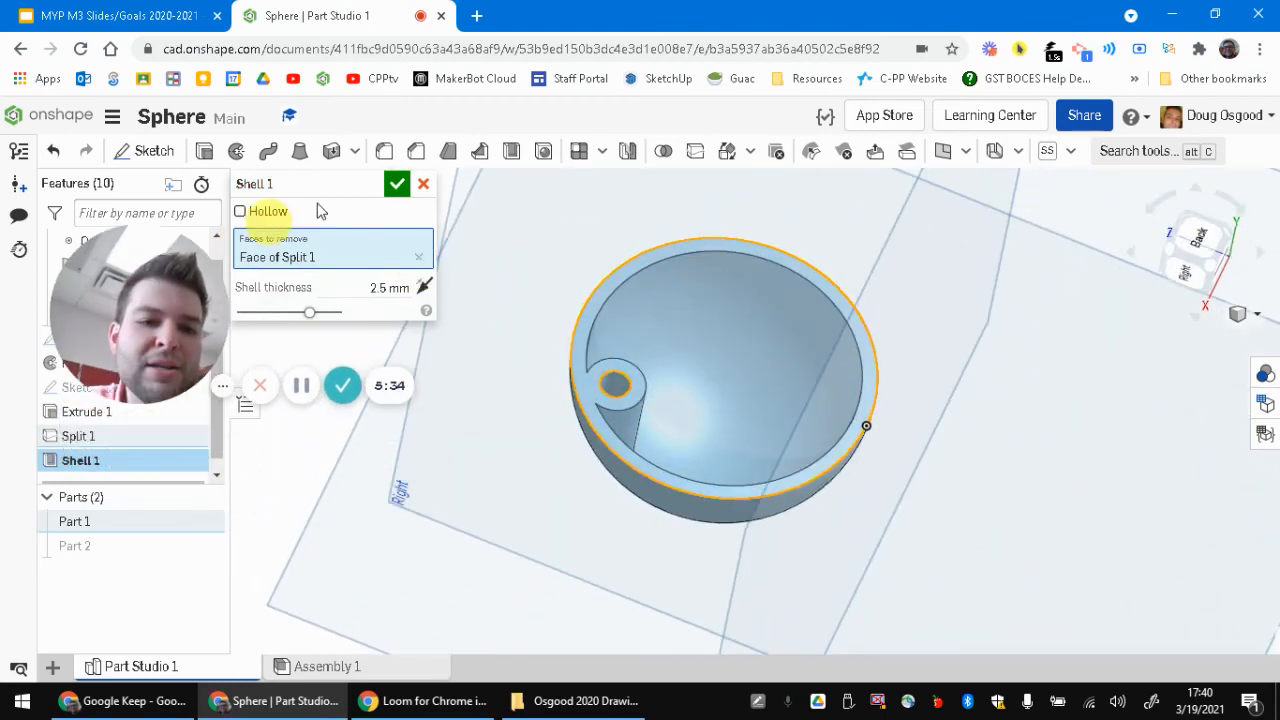
- Try a shell thickness of 5 mm, settle on 1.5 mm and finish the shell
left_click(385, 288)
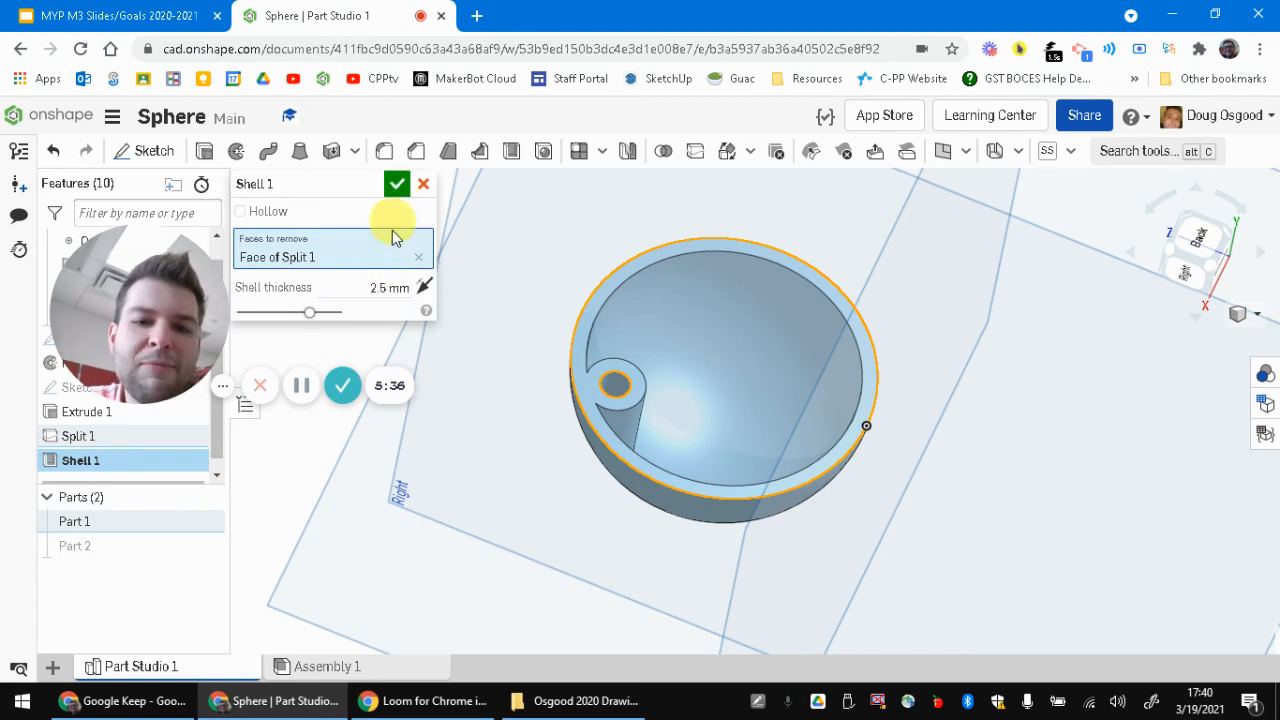
left_click(390, 288)
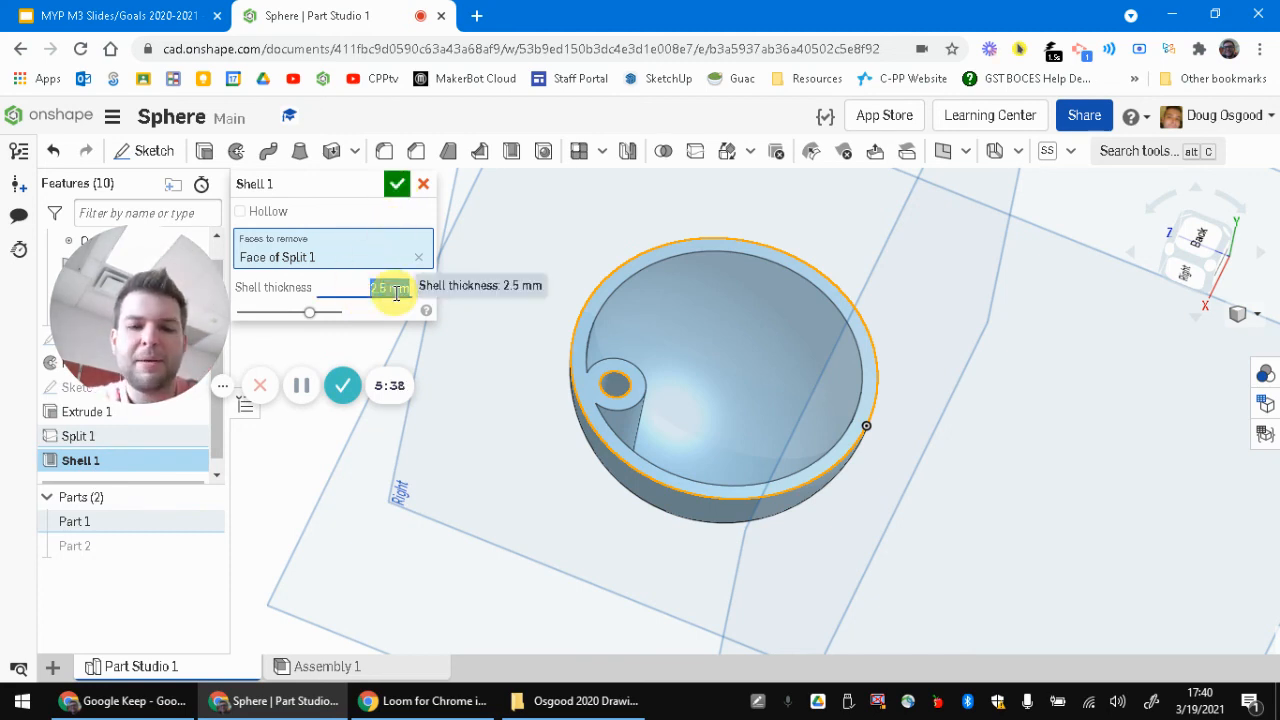
type("5")
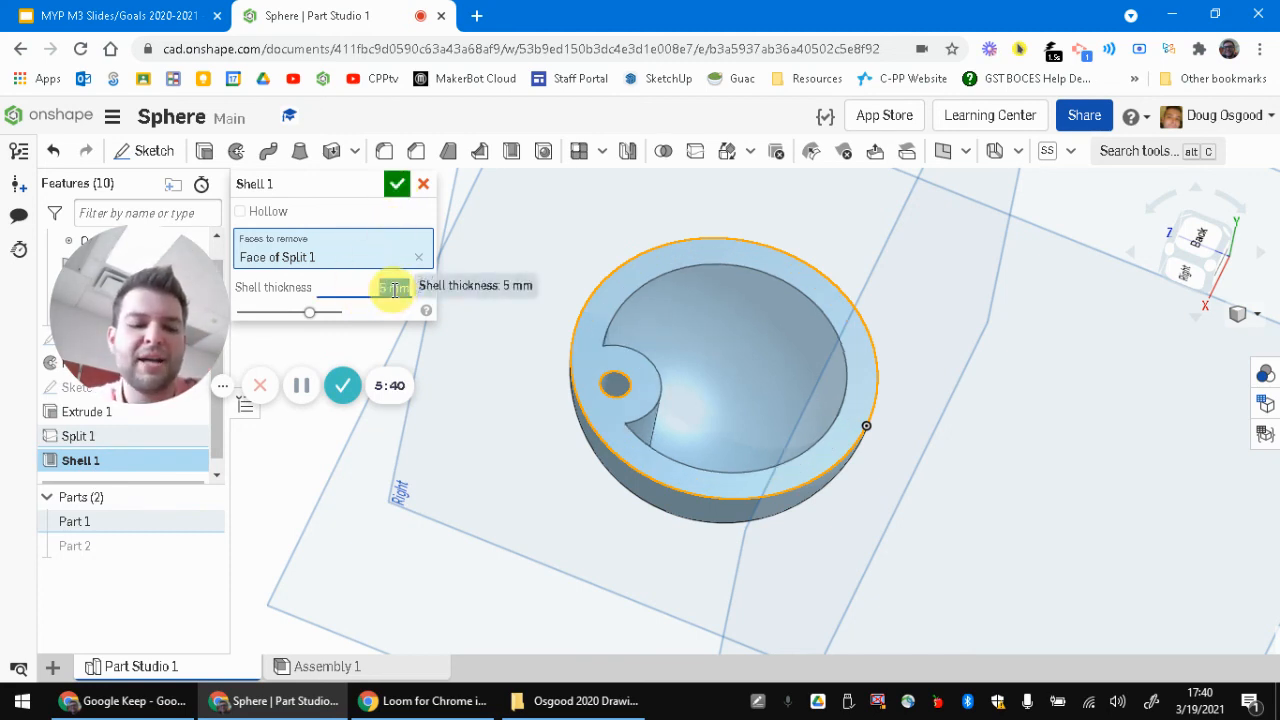
key("Return")
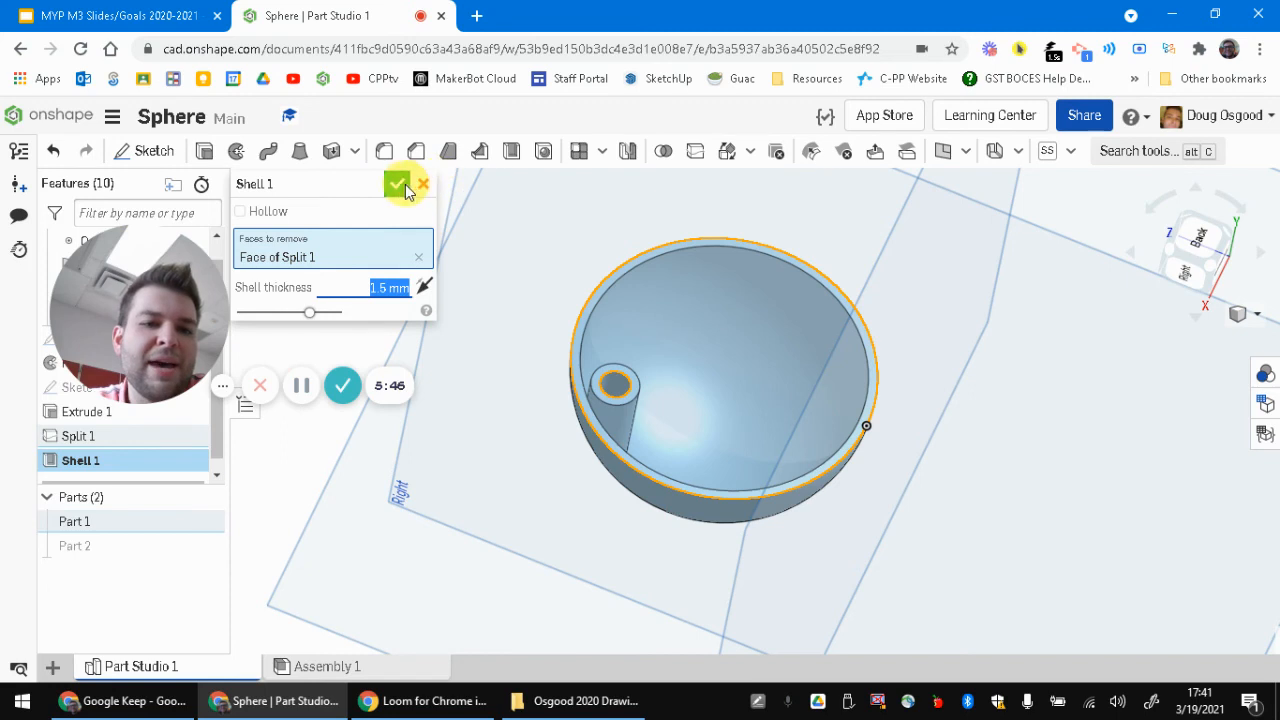
left_click(401, 186)
- Hide Part 1 and show Part 2 with its flat cut face in view
left_click(205, 524)
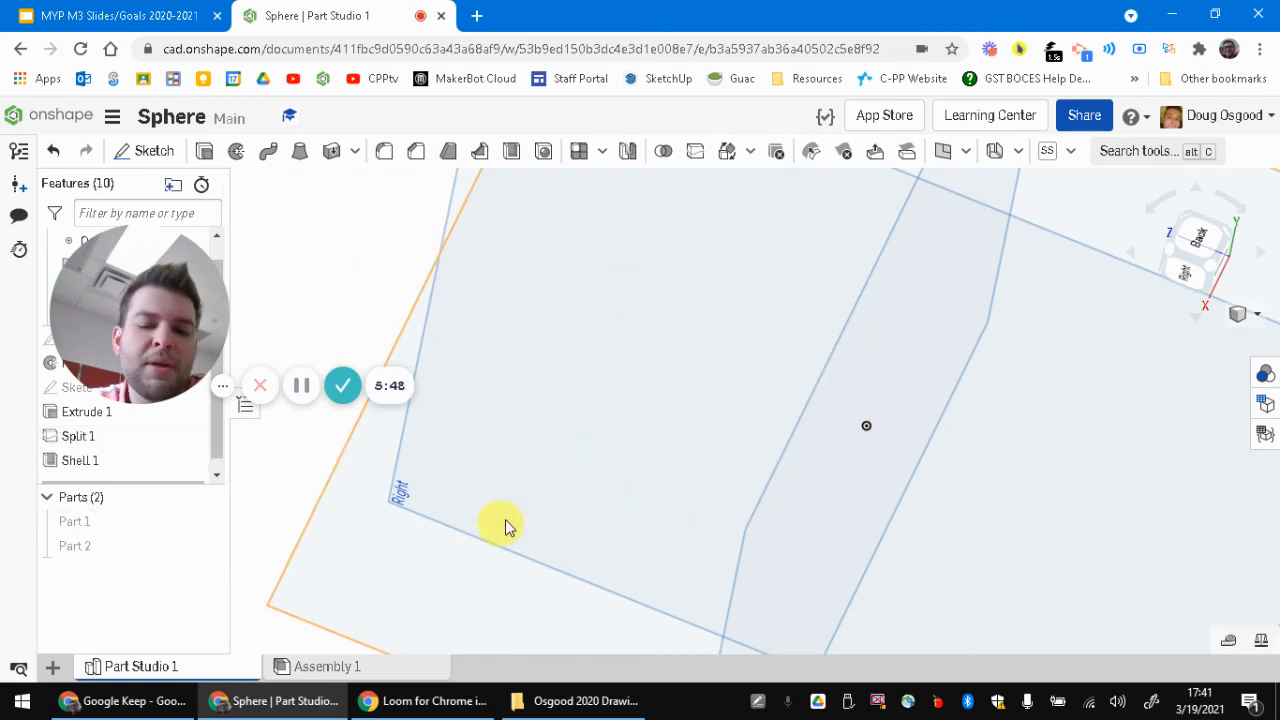
right_click_drag(503, 523, 511, 470)
left_click(205, 548)
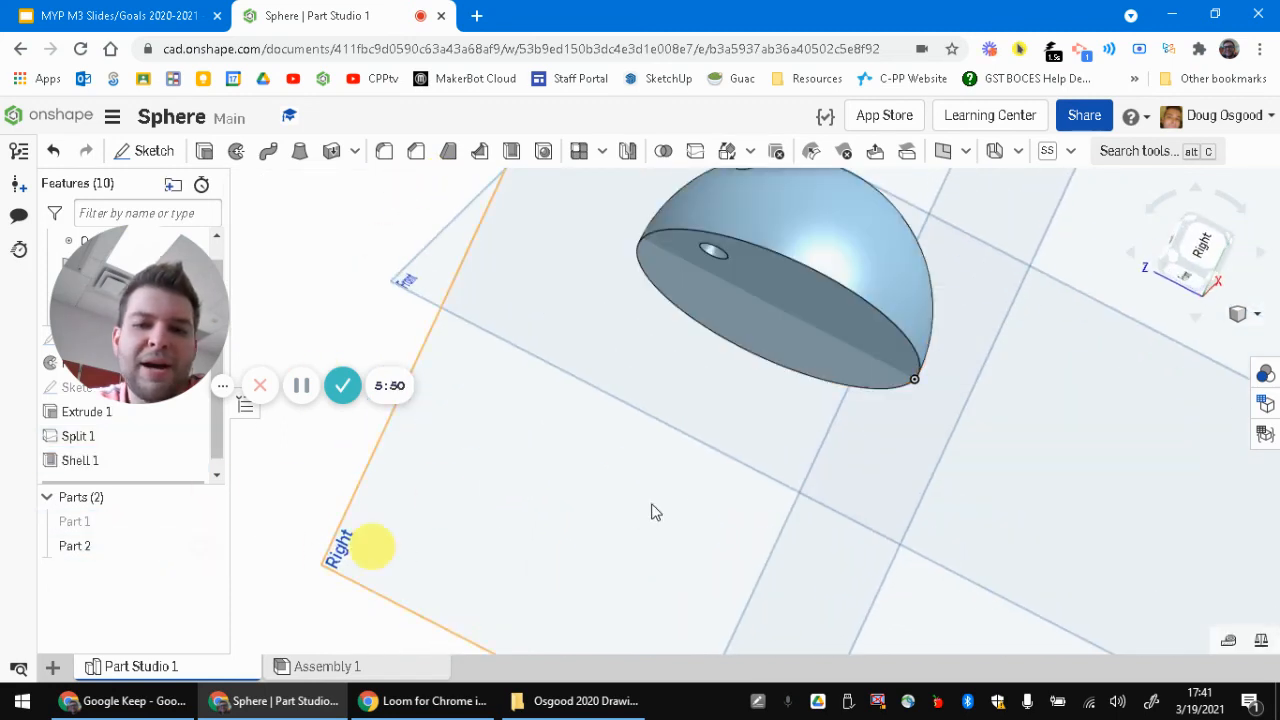
right_click_drag(371, 543, 640, 443)
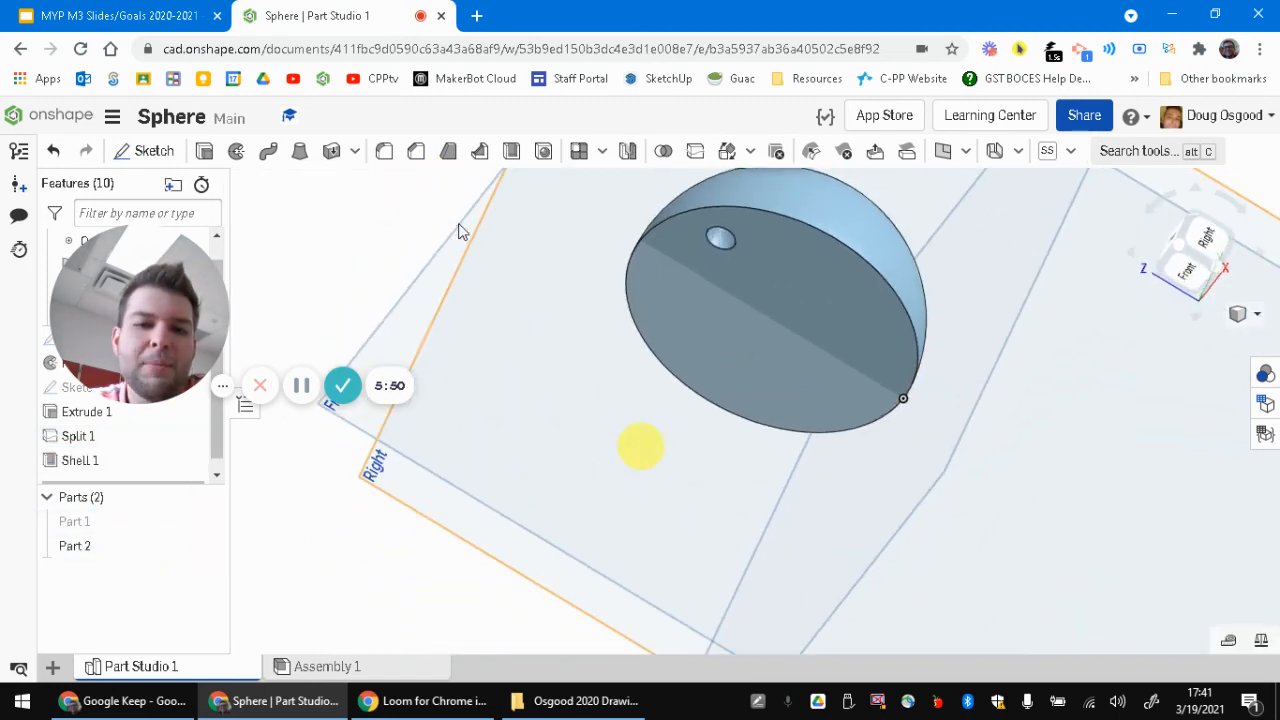
- Shell Part 2 by removing its flat cut face, reducing the wall thickness before finishing the feature
left_click(512, 151)
left_click(816, 316)
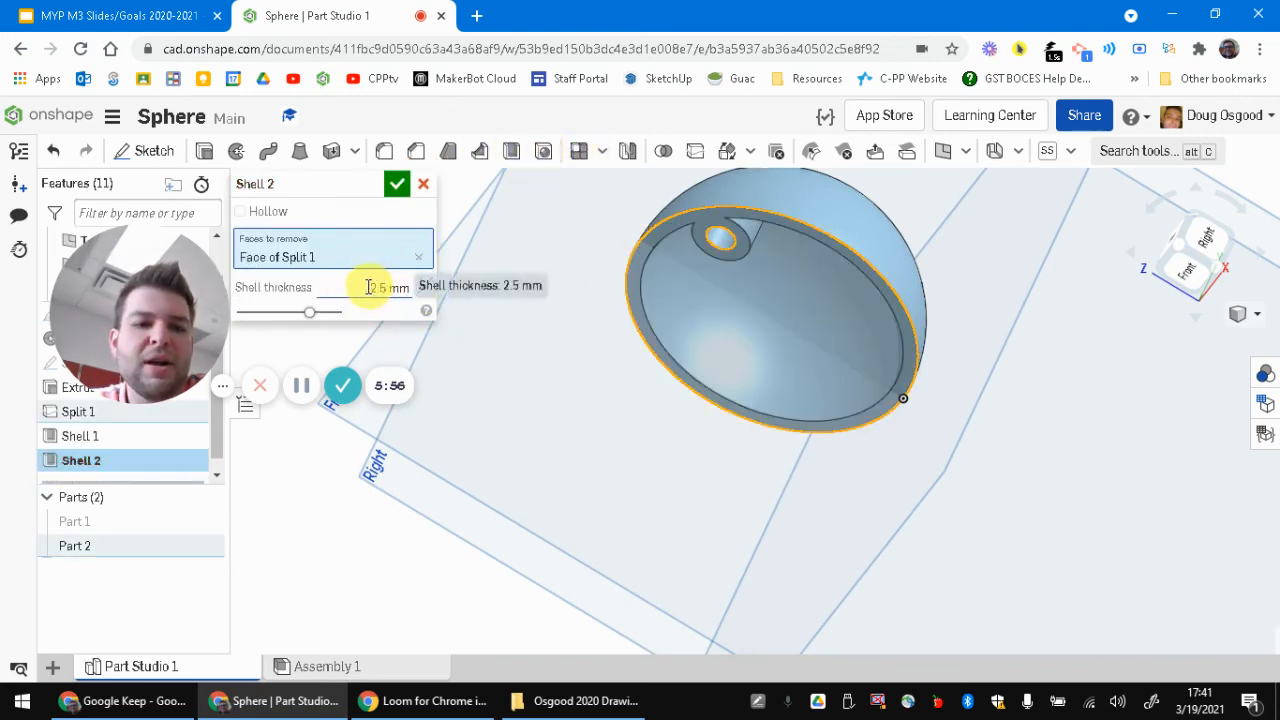
right_click_drag(686, 291, 780, 272)
left_click(362, 287)
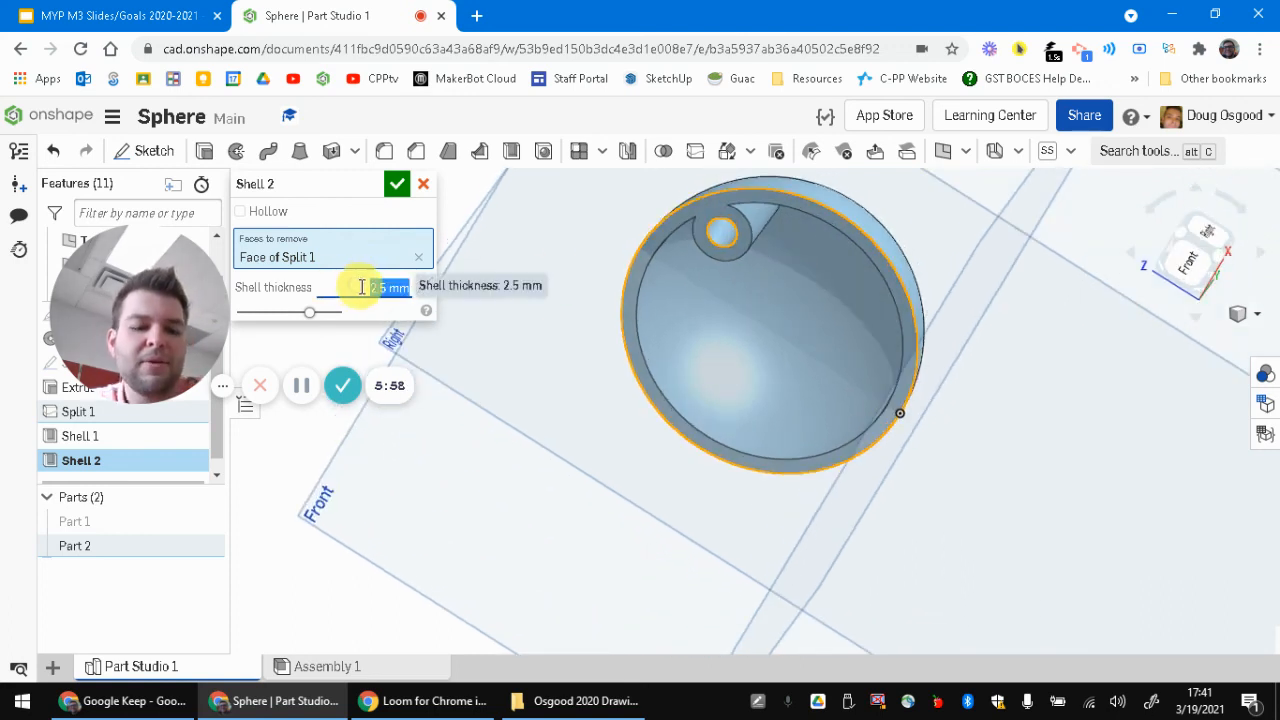
left_click(395, 189)
right_click_drag(739, 310, 729, 343)
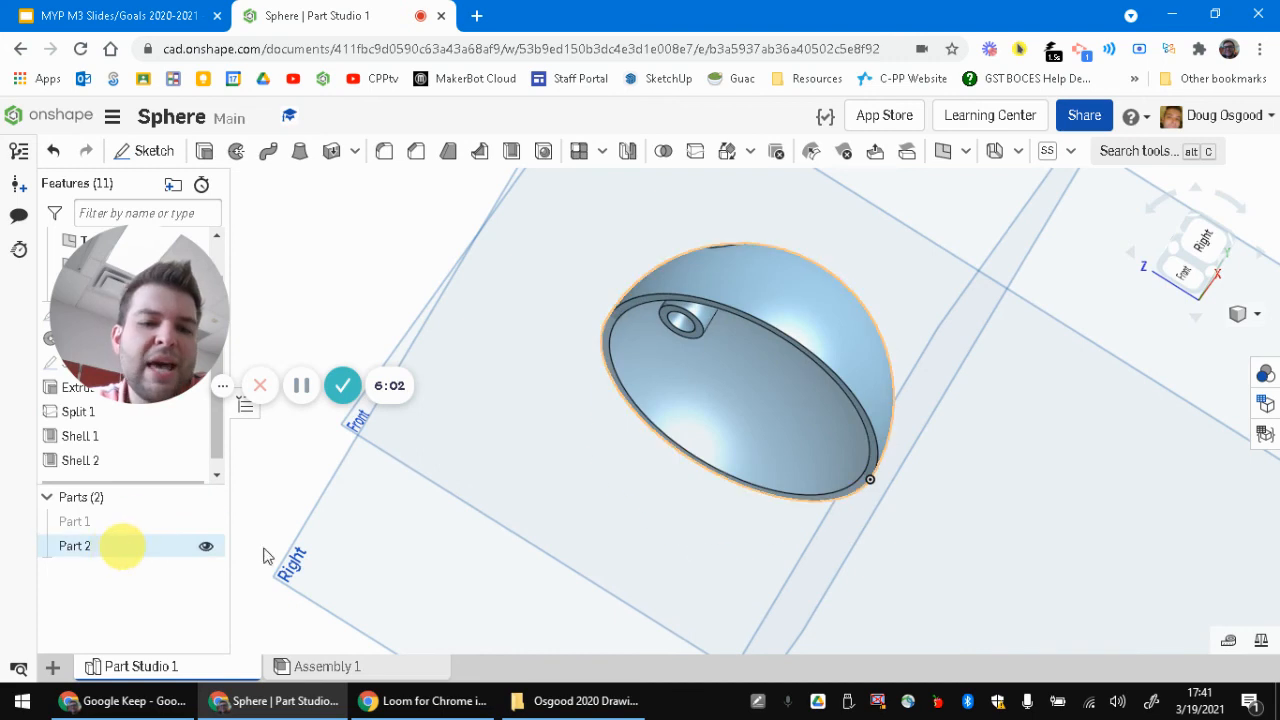
- Show Part 1 together with Part 2 and examine the outside of the complete sphere
left_click(208, 521)
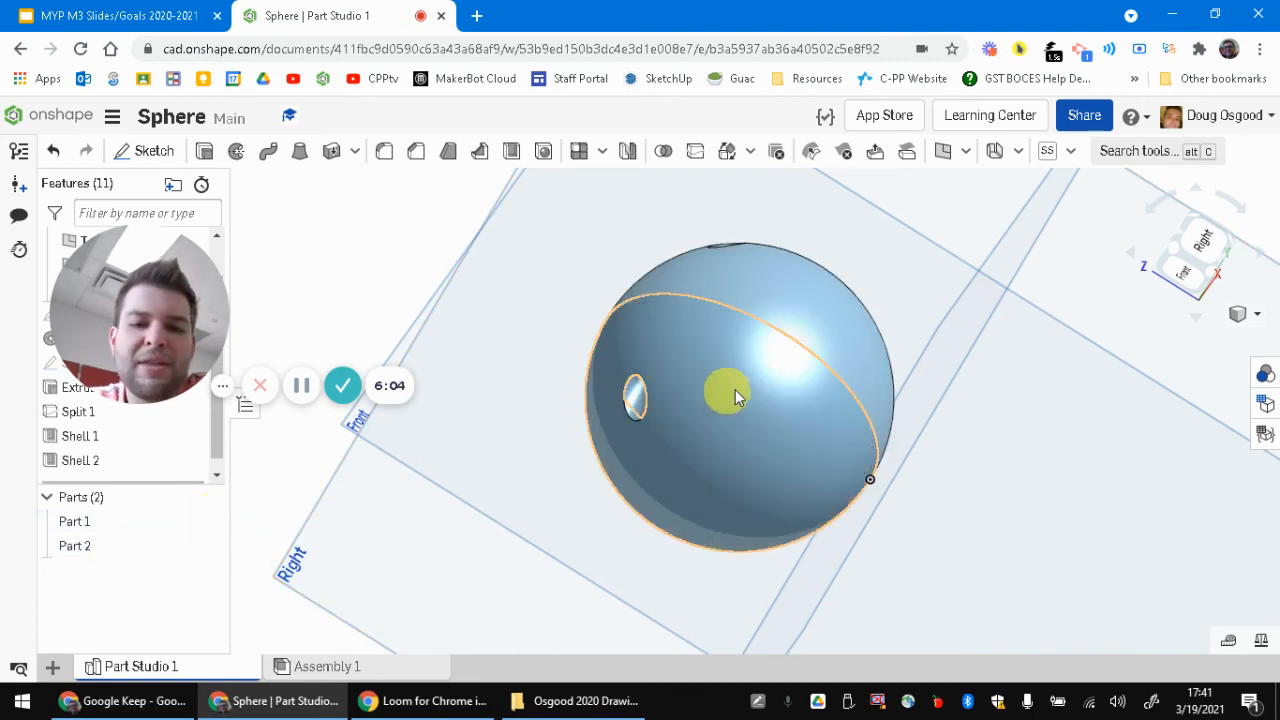
right_click_drag(729, 391, 668, 313)
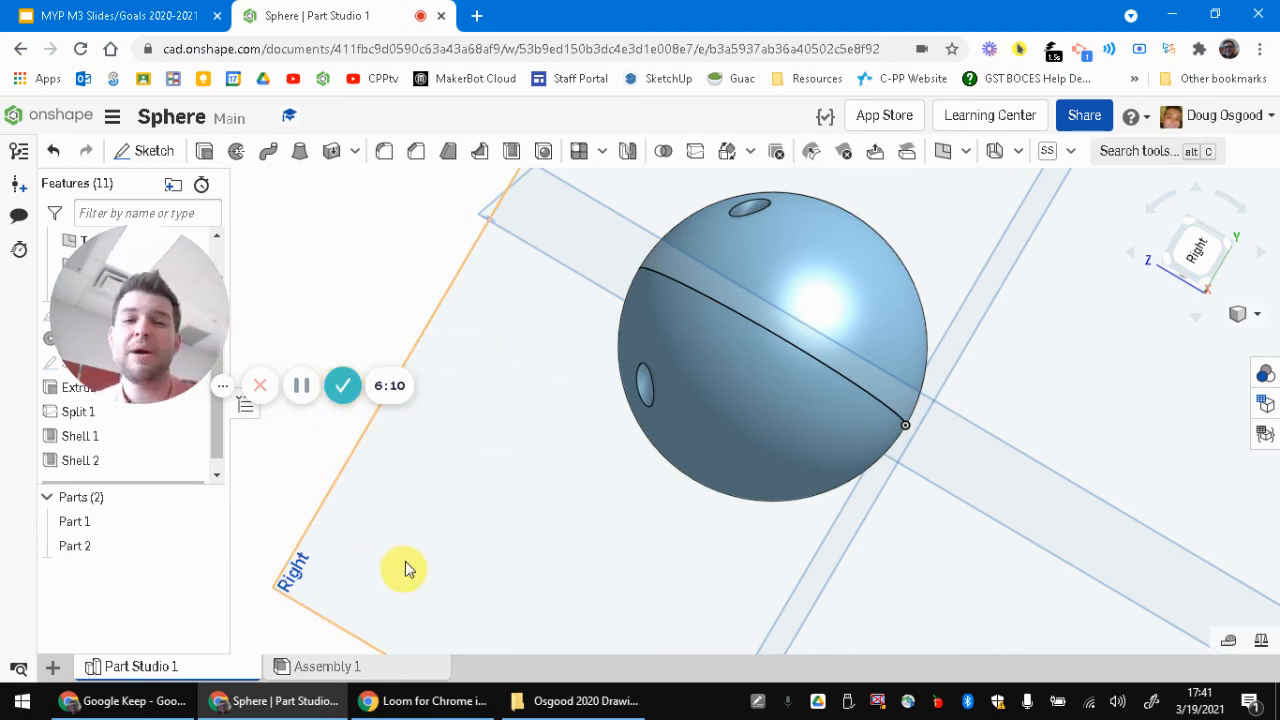
right_click_drag(405, 569, 560, 430)
- Hide Part 2, leaving Part 1 shown, and examine the hollow interior and the tube around the hole
left_click(201, 545)
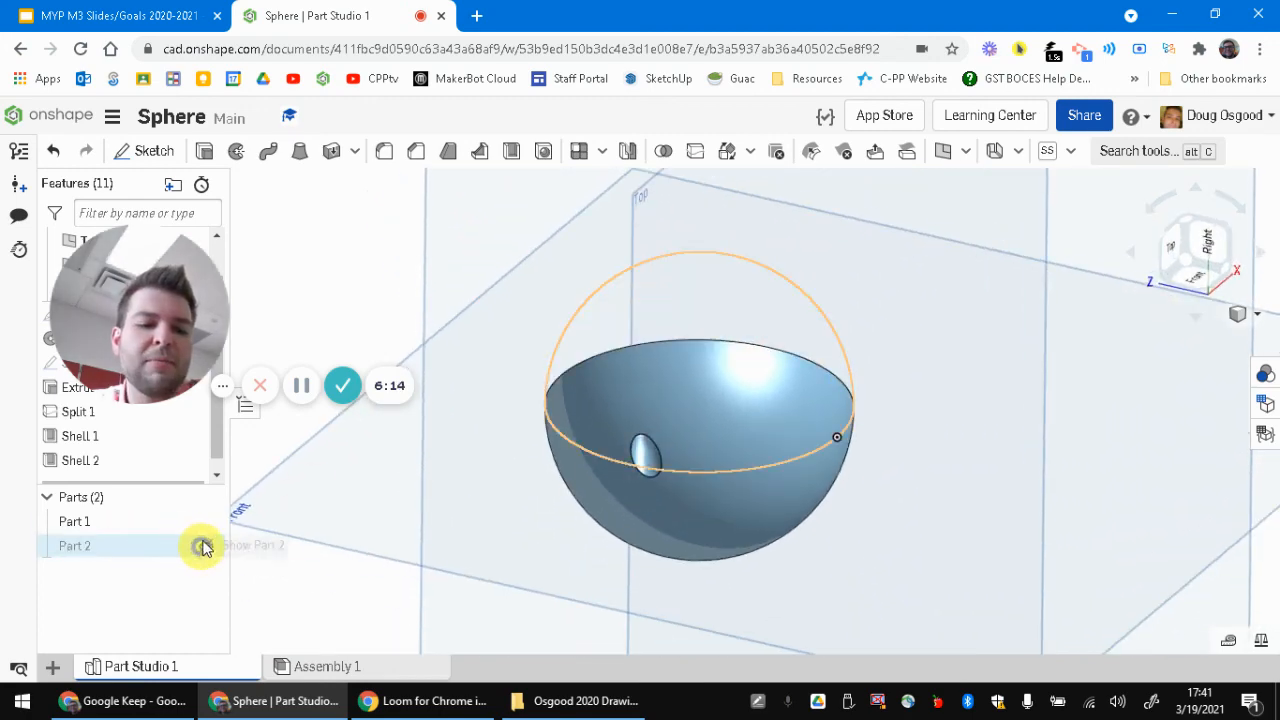
left_click(201, 521)
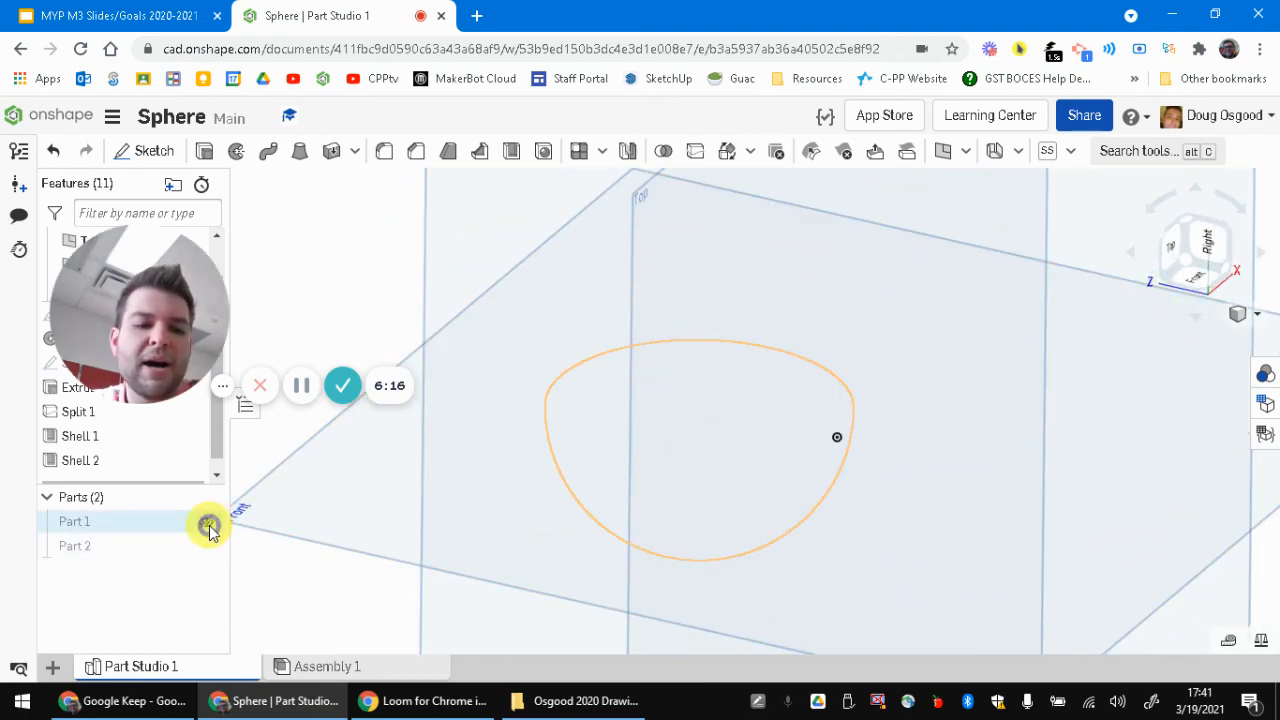
left_click(203, 521)
right_click_drag(463, 491, 749, 383)
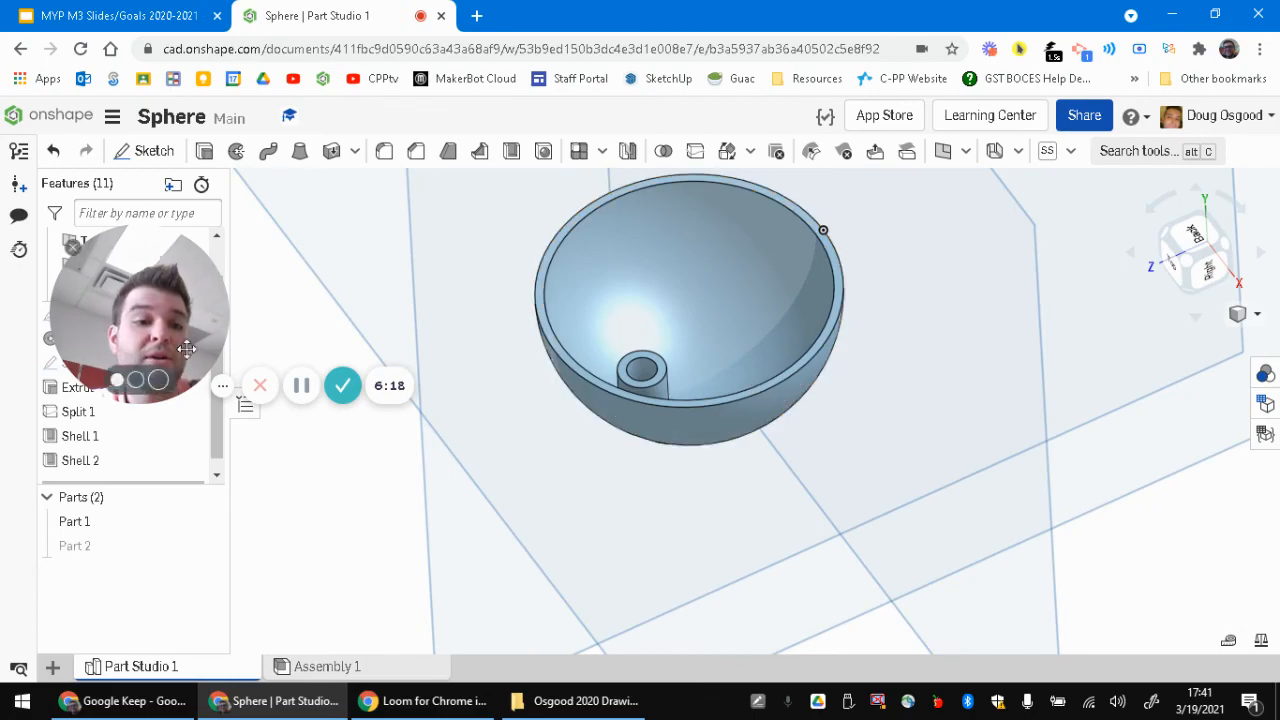